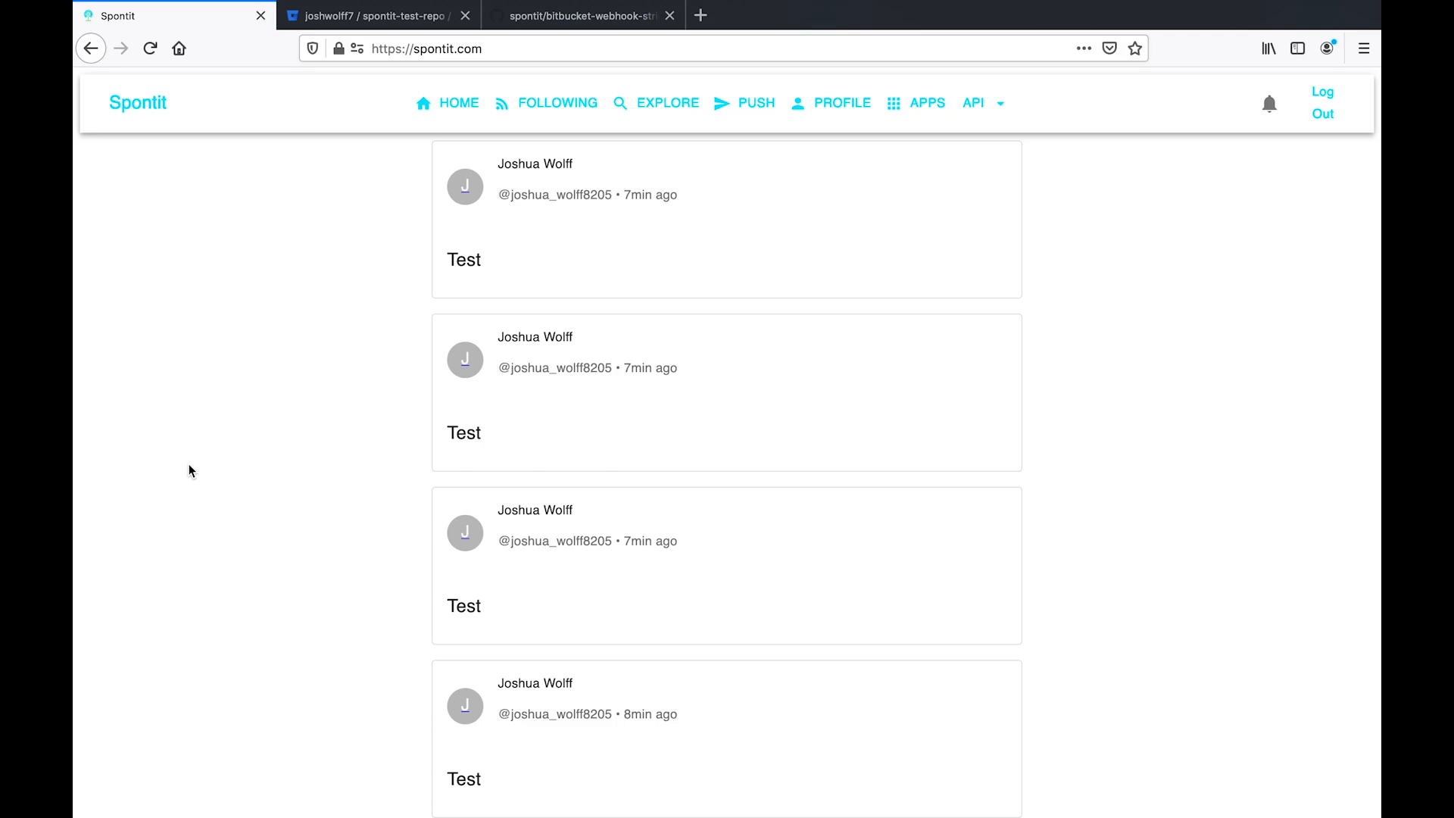
- Look over the Spontit API documentation at api.spontit.com in a new tab, then close it
{"action": "left_click", "coordinate": [701, 15]}
{"action": "type", "text": "api.spo"}
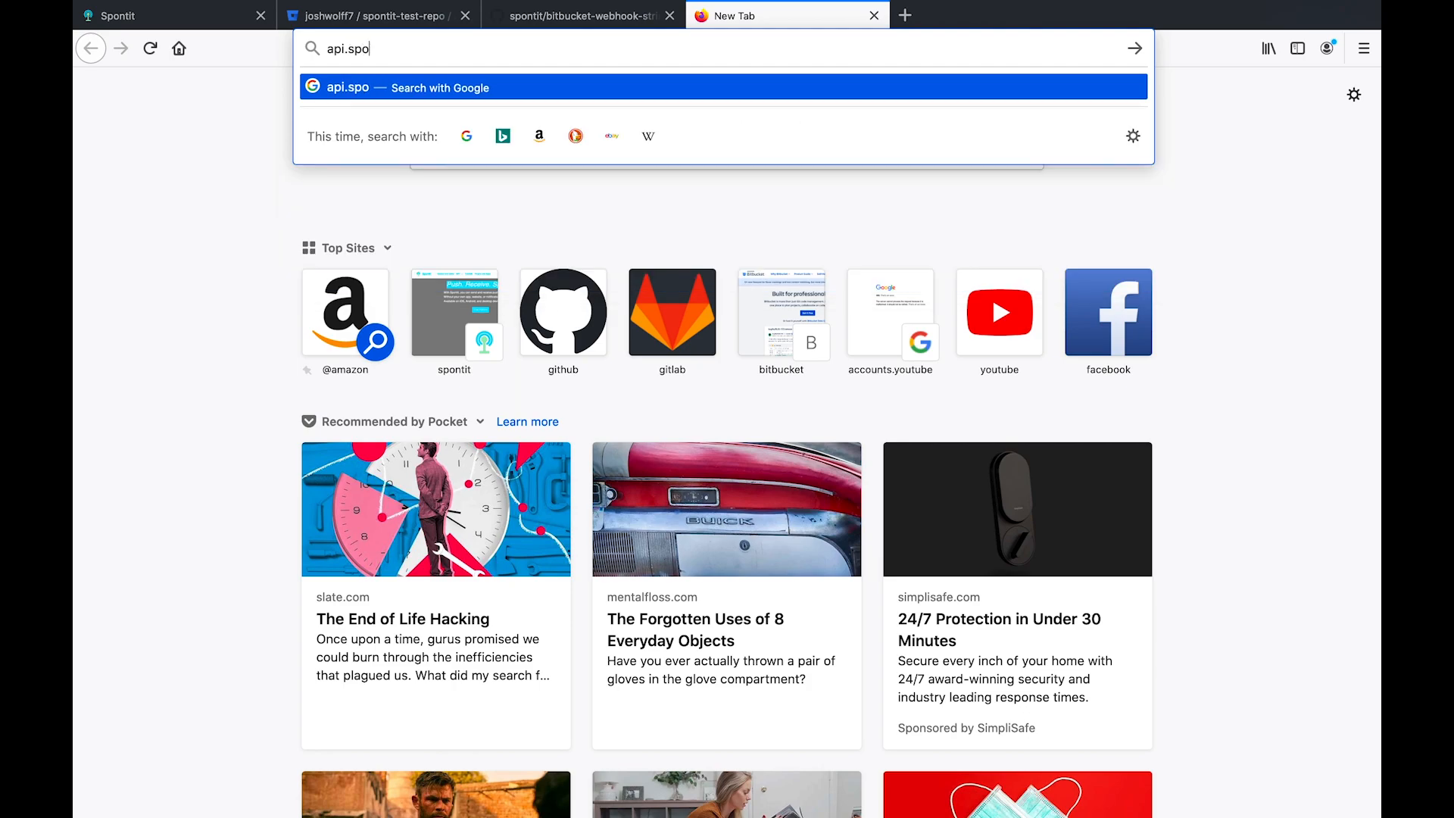
{"action": "type", "text": "ntit.com"}
{"action": "key", "text": "Return"}
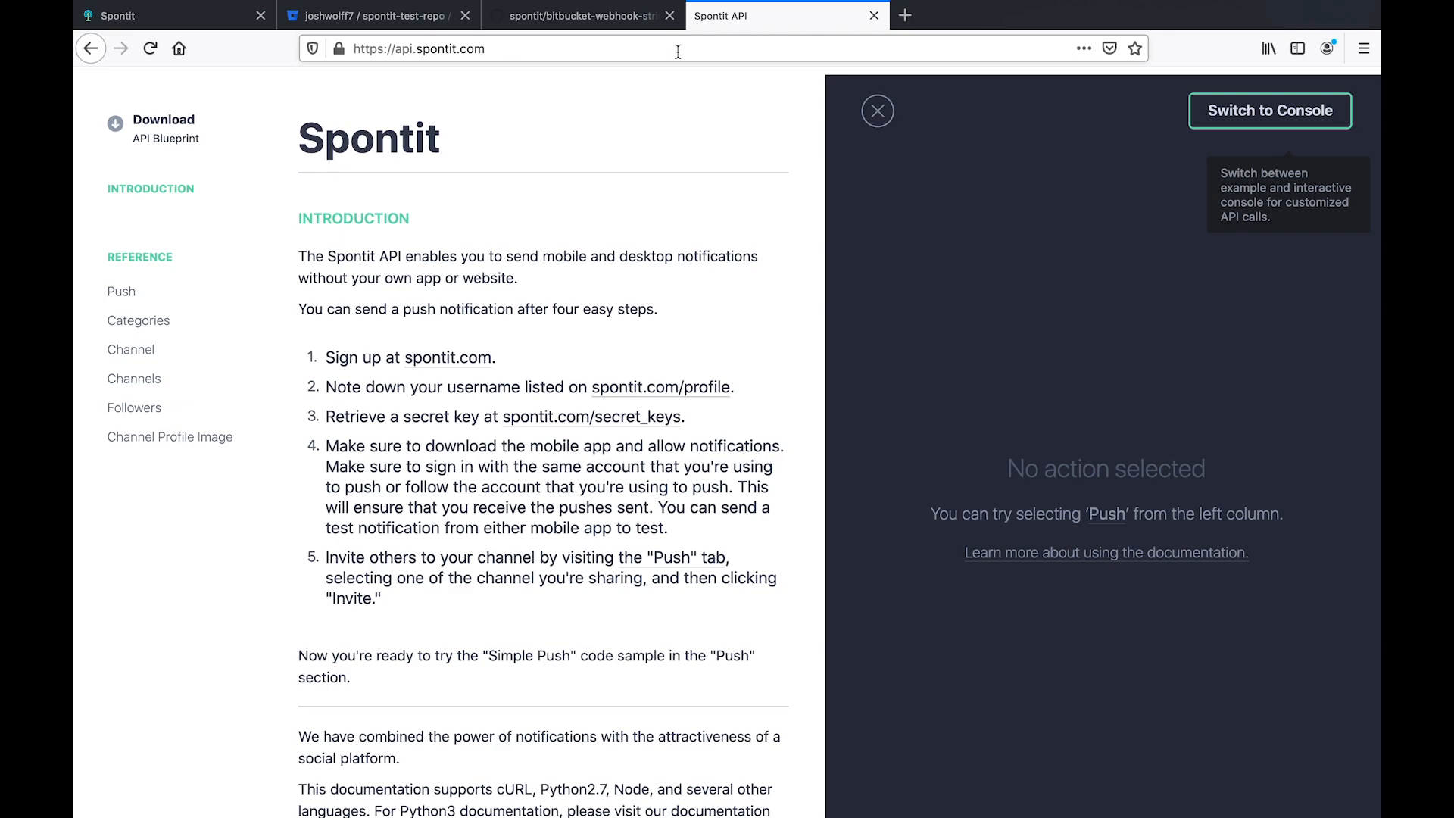
{"action": "left_click", "coordinate": [875, 16]}
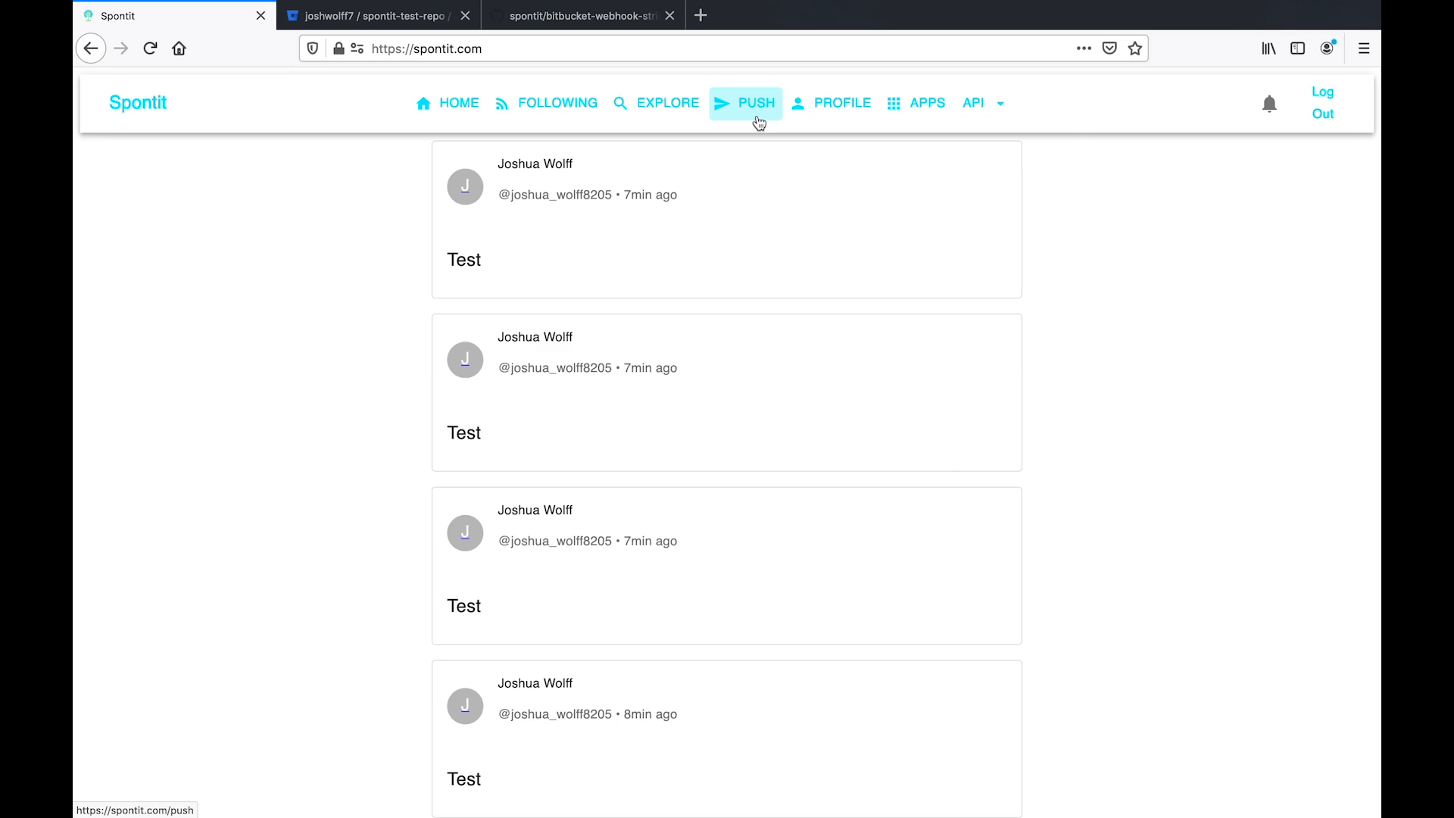
- Push a 'Test' notification to all followers of your personal channel and check it arrived
{"action": "left_click", "coordinate": [758, 122]}
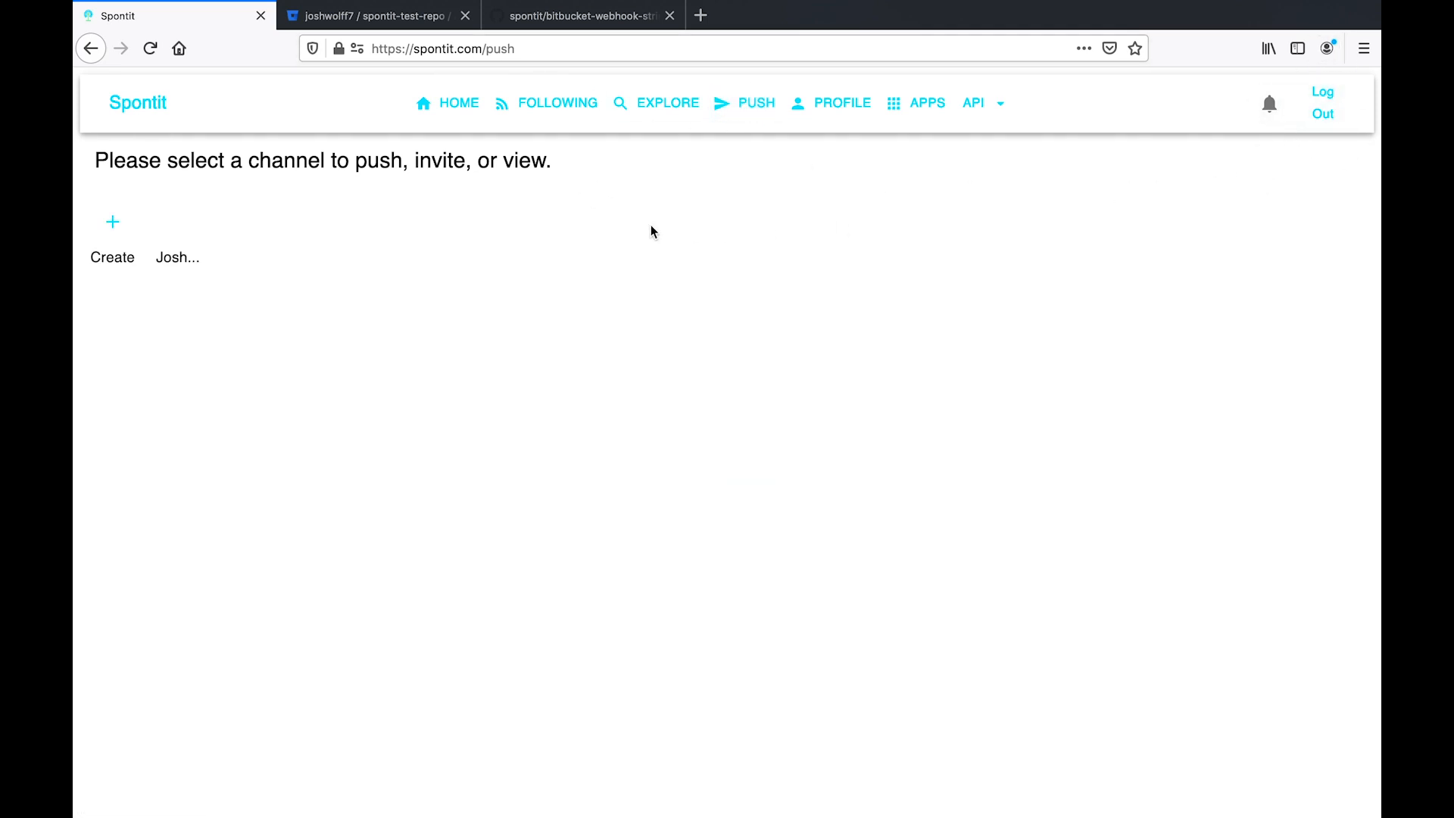
{"action": "left_click", "coordinate": [162, 231]}
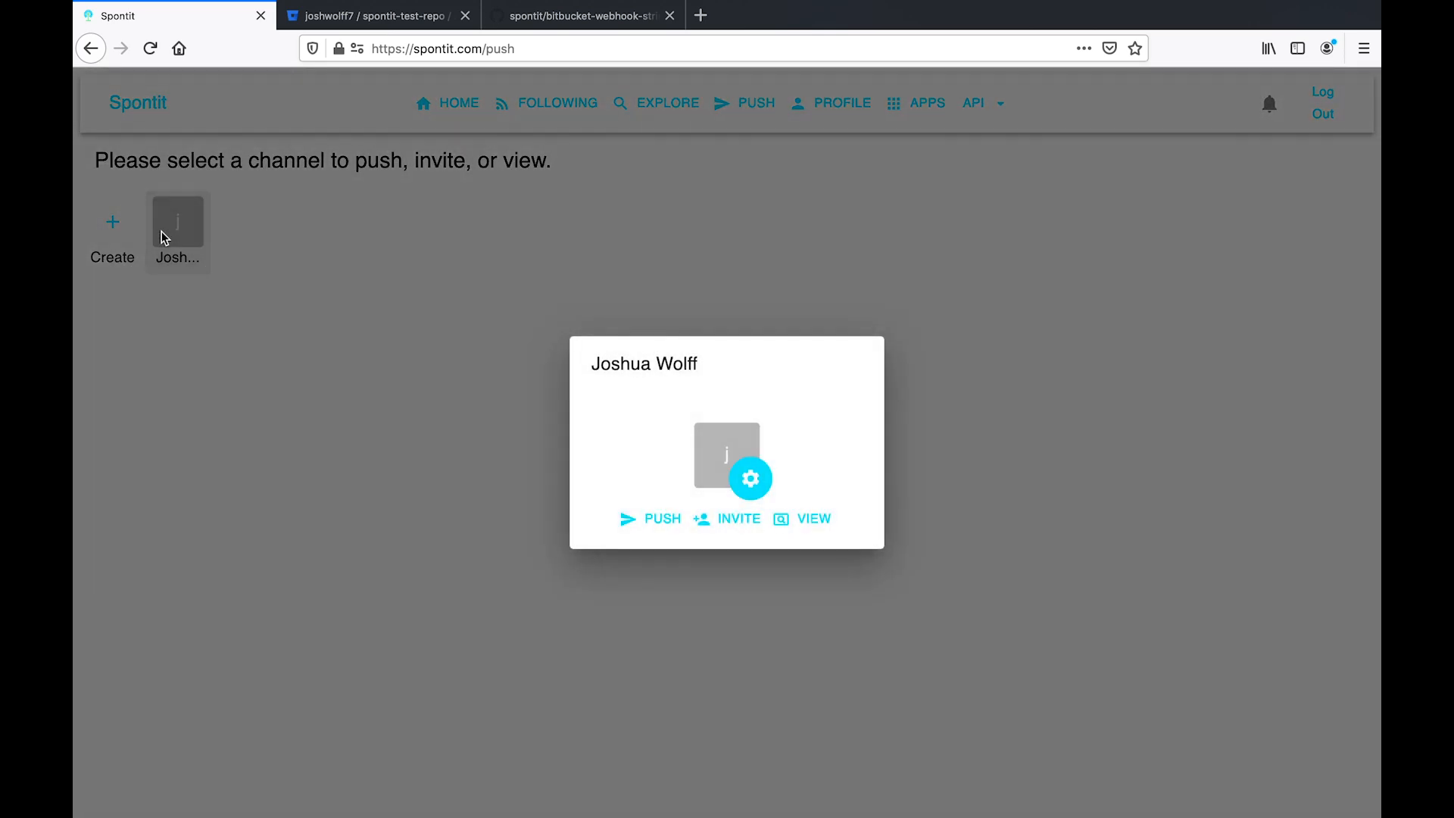
{"action": "left_click", "coordinate": [643, 521]}
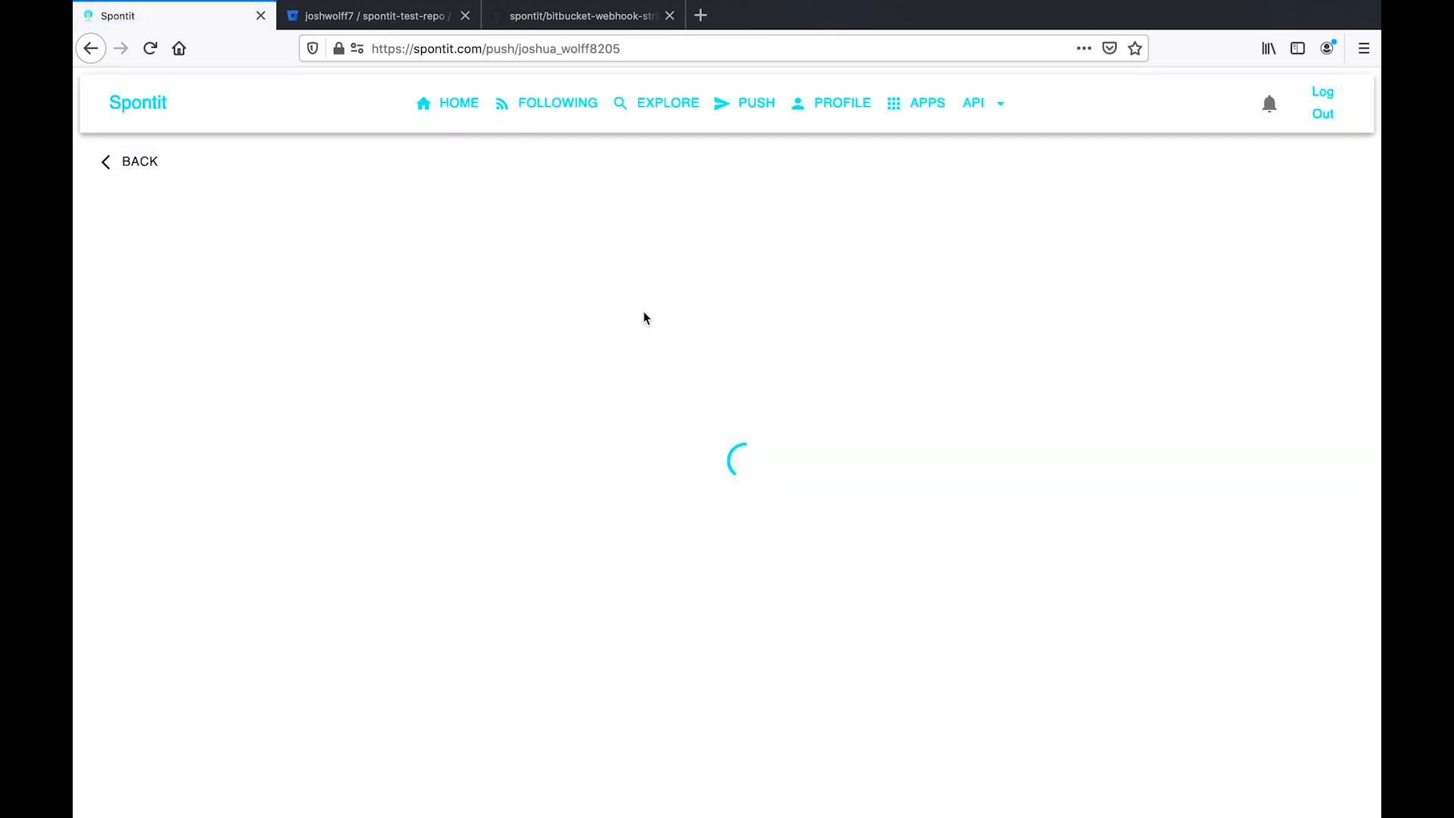
{"action": "left_click", "coordinate": [669, 311]}
{"action": "type", "text": "Test"}
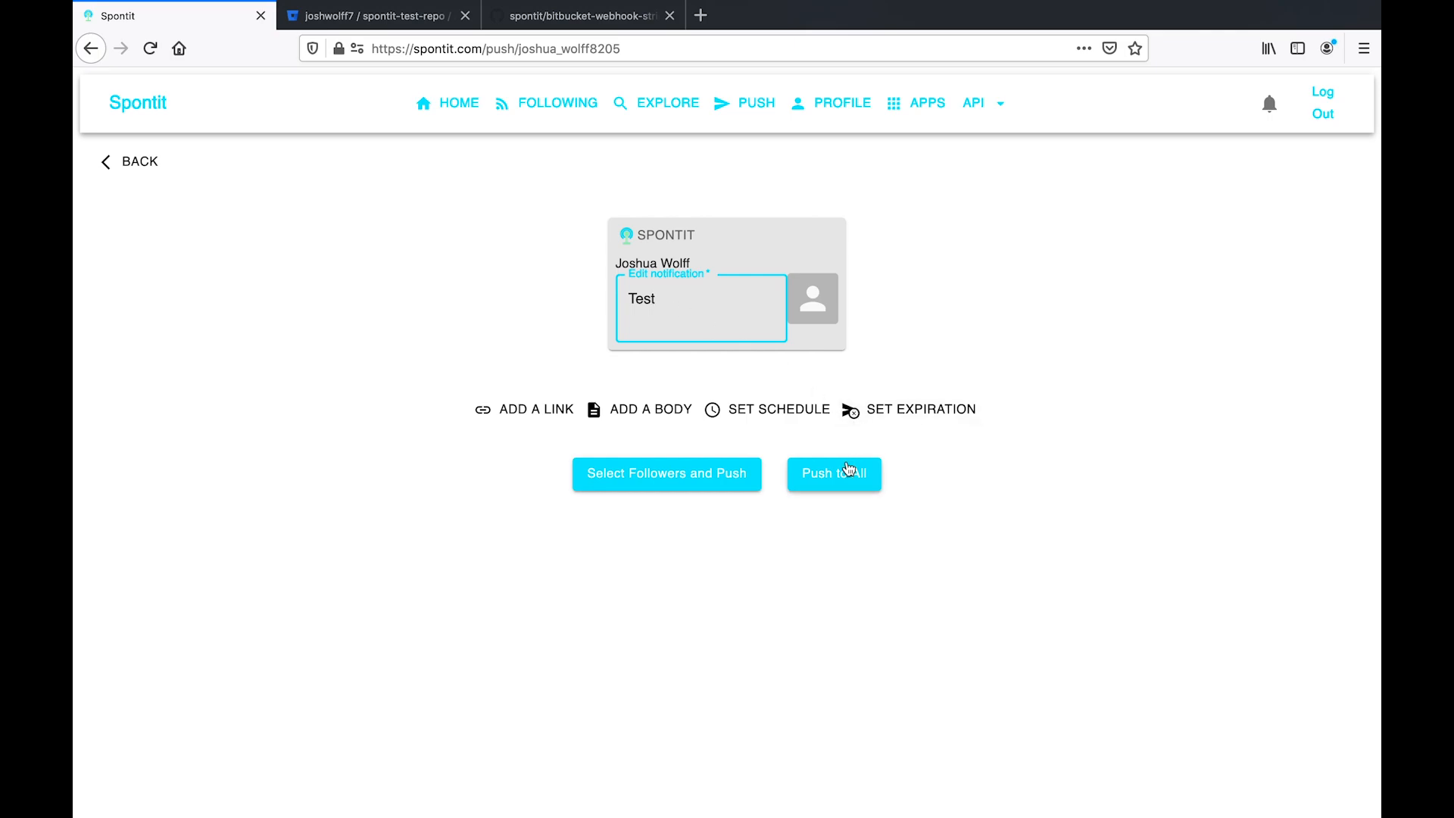
{"action": "left_click", "coordinate": [849, 471]}
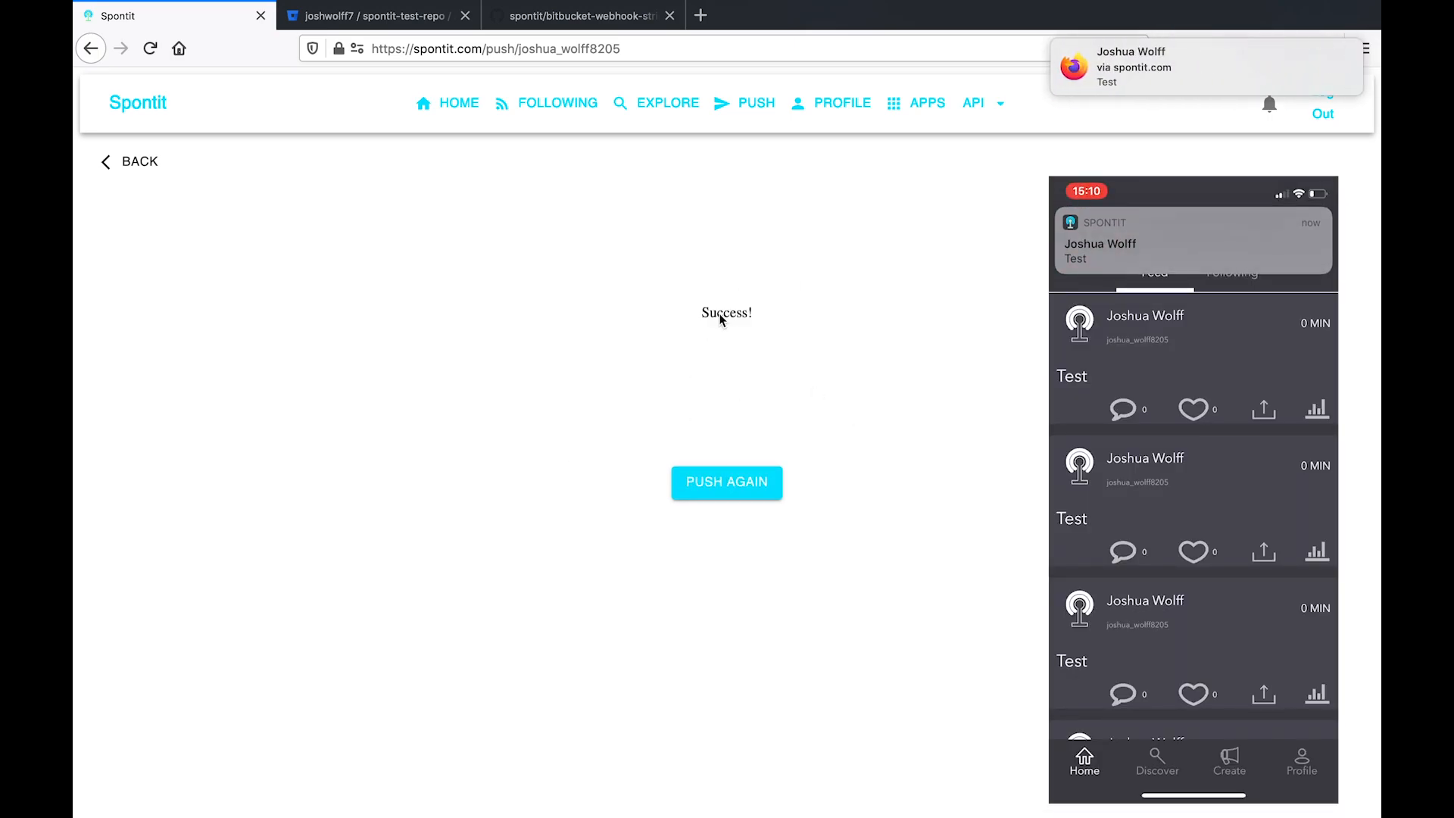
{"action": "left_click", "coordinate": [1111, 74]}
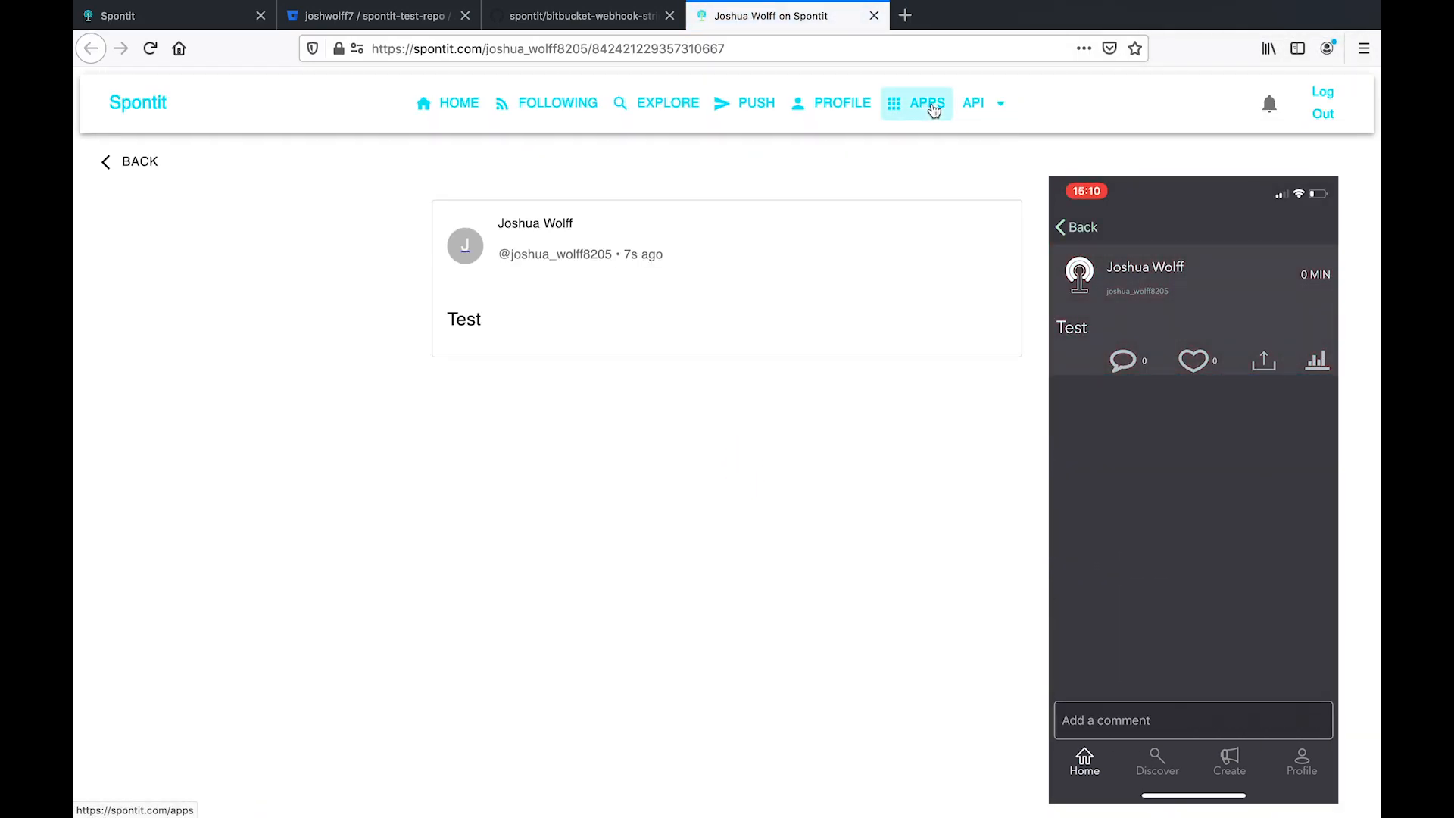
{"action": "left_click", "coordinate": [875, 18]}
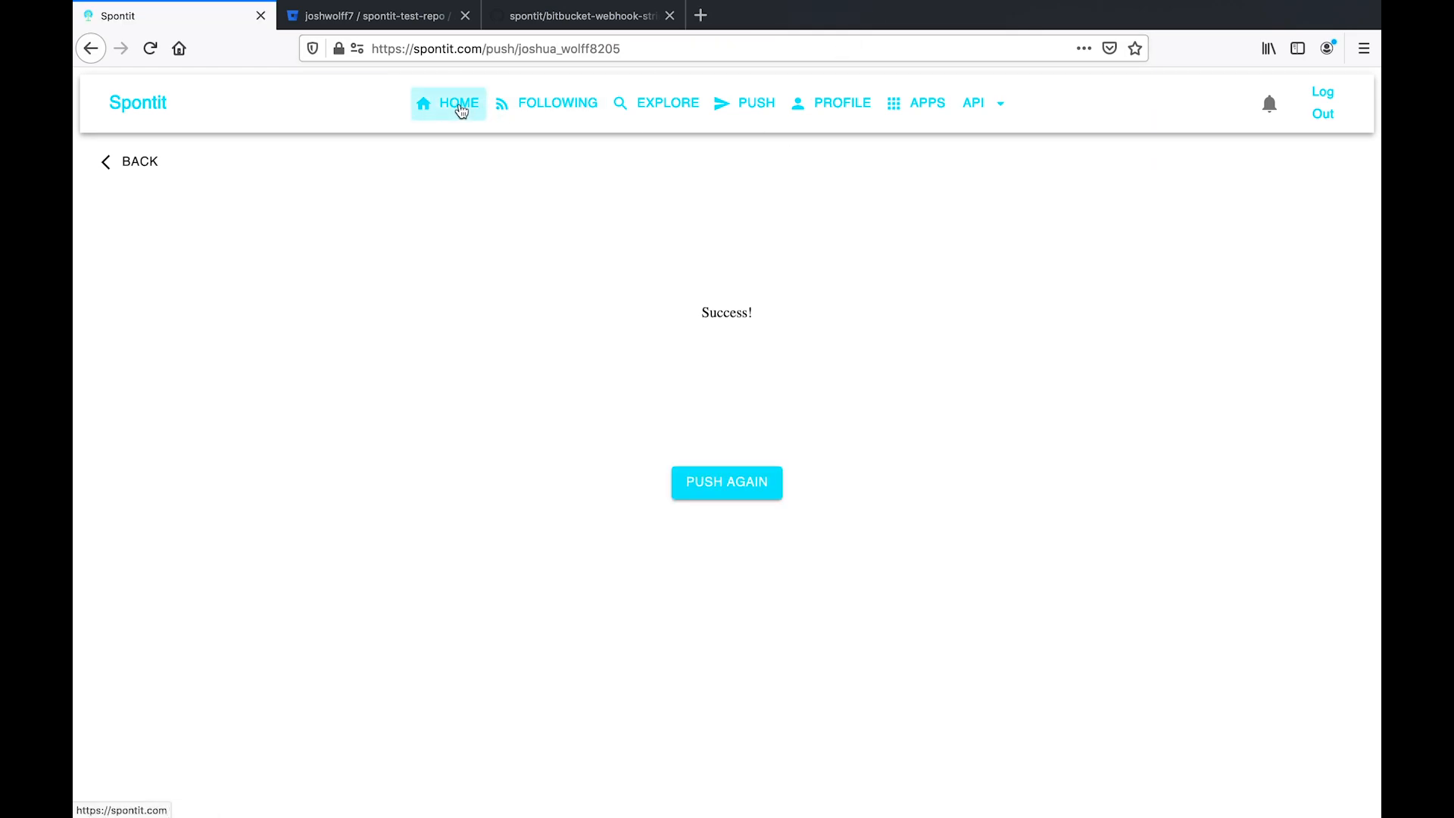
- Open Webhooks in spontit-test-repo's repository settings and begin adding a new webhook
{"action": "left_click", "coordinate": [409, 16]}
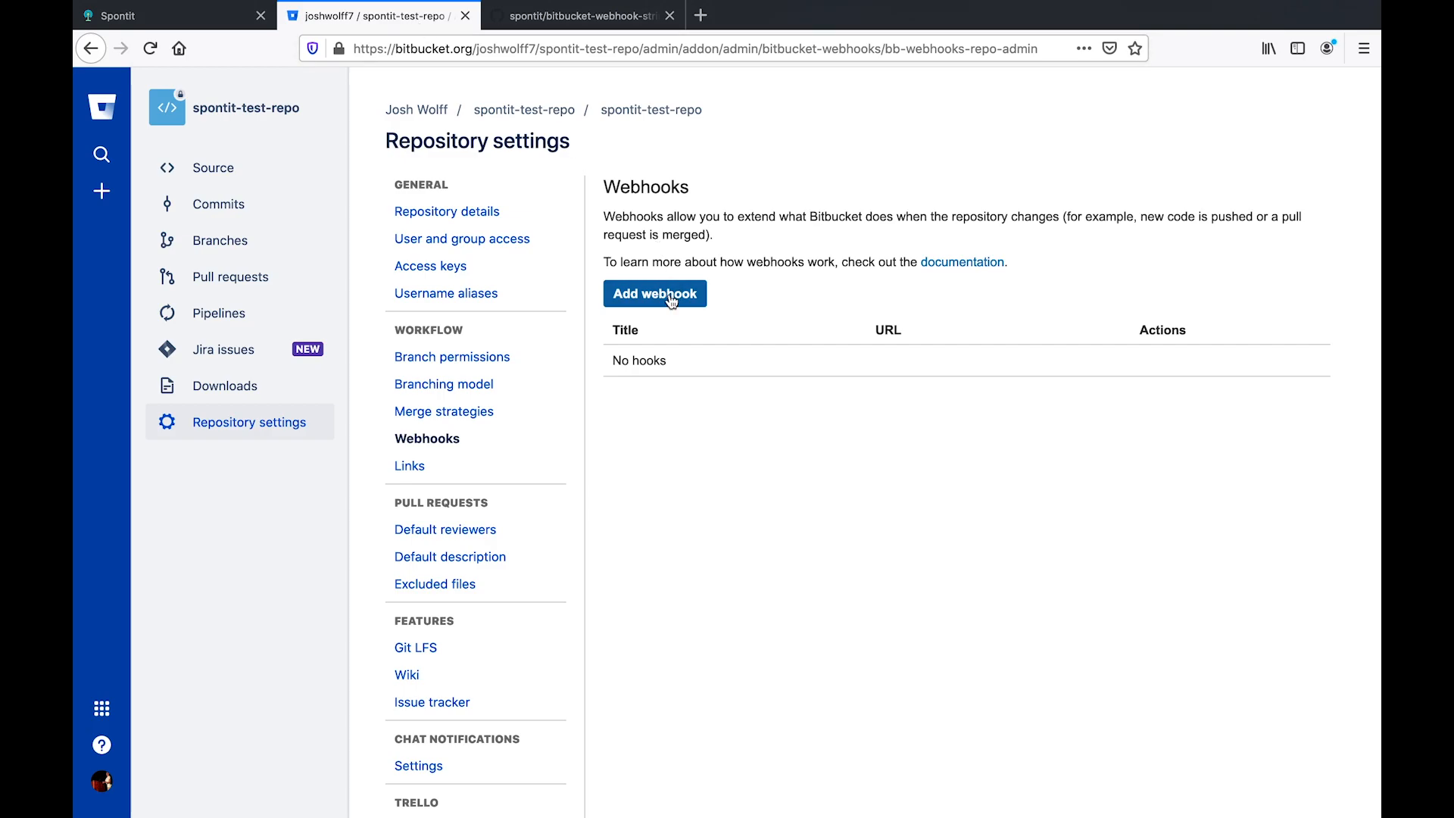
{"action": "left_click", "coordinate": [292, 172]}
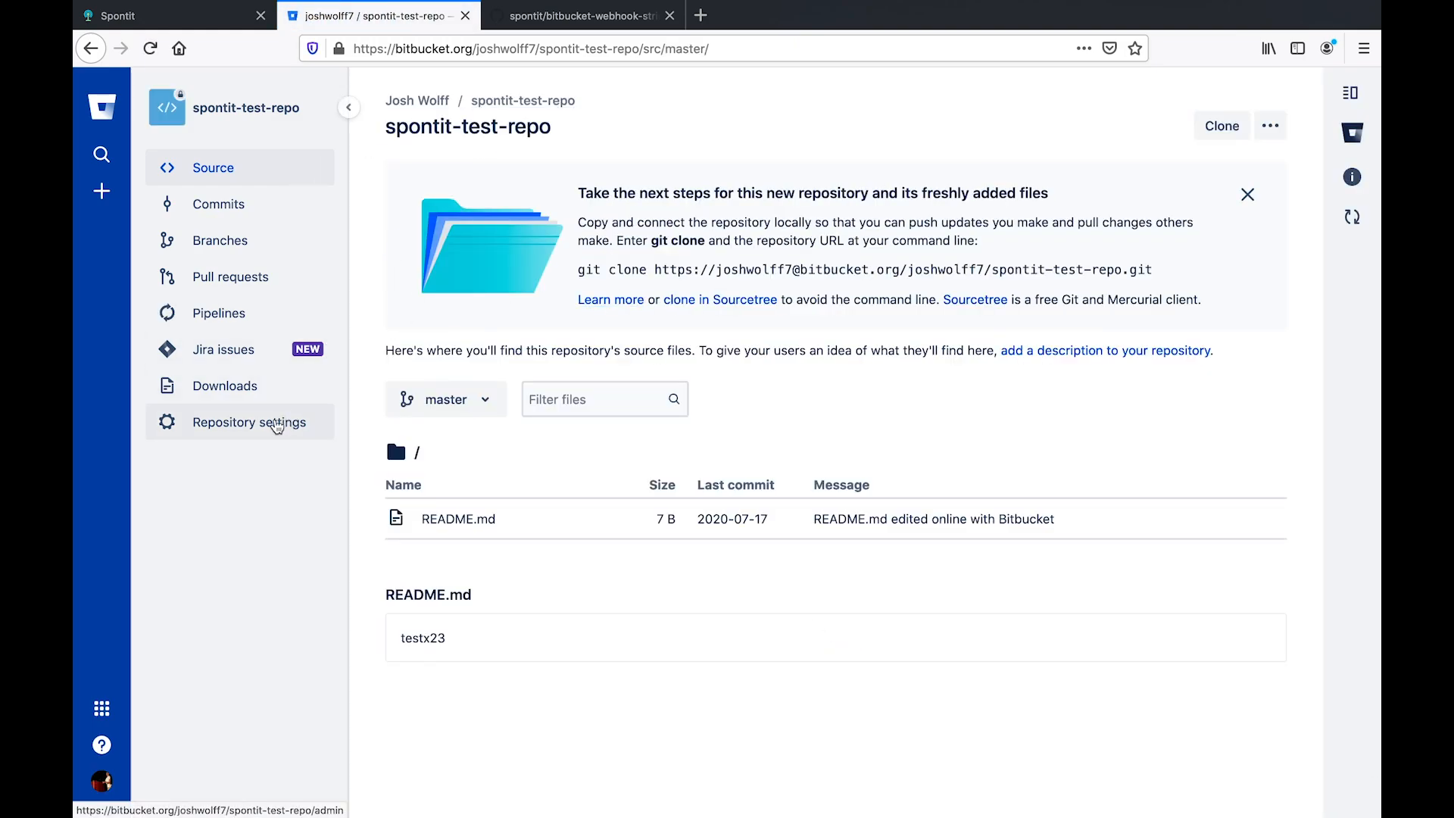
{"action": "left_click", "coordinate": [228, 428]}
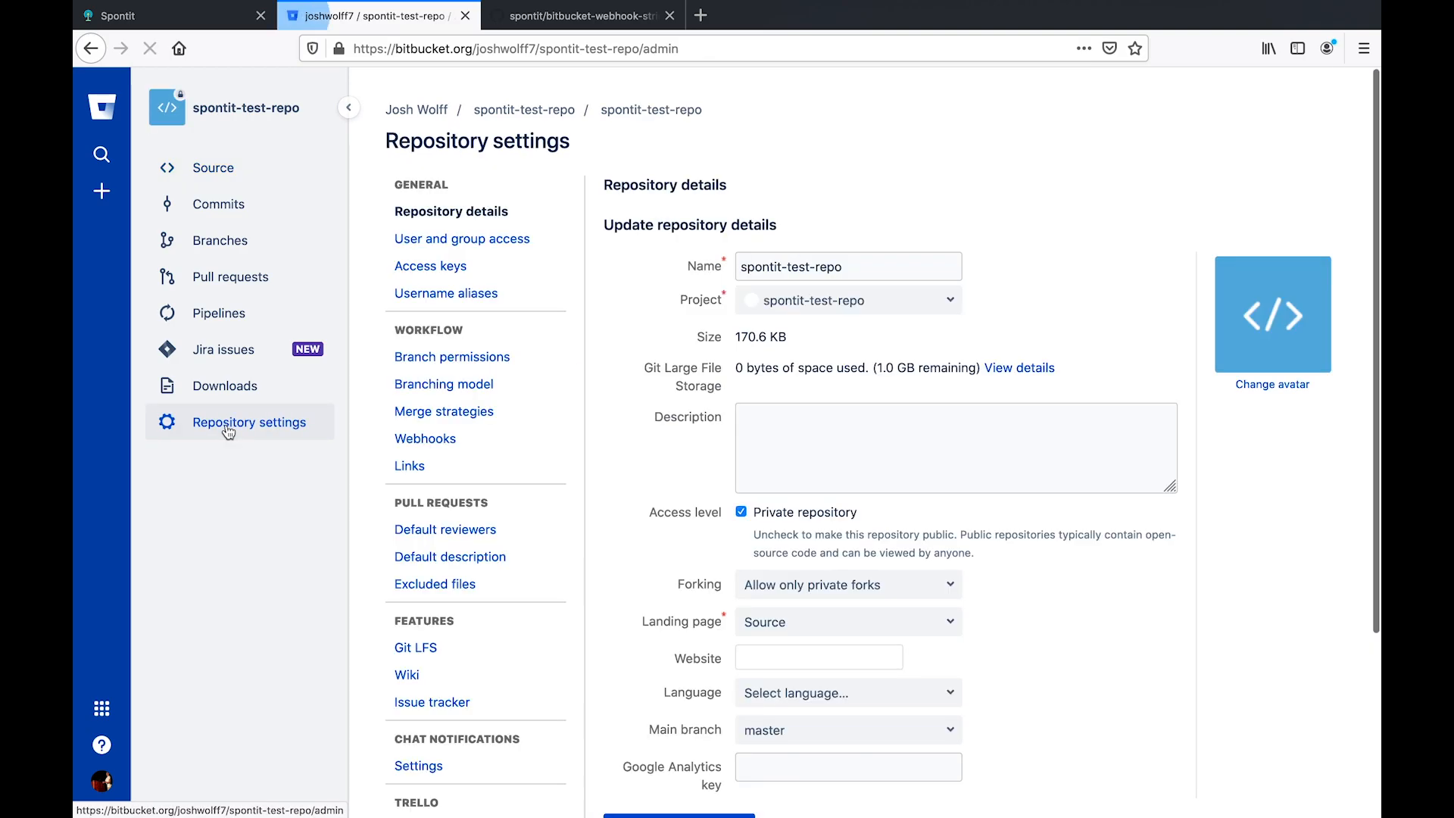
{"action": "left_click", "coordinate": [419, 439]}
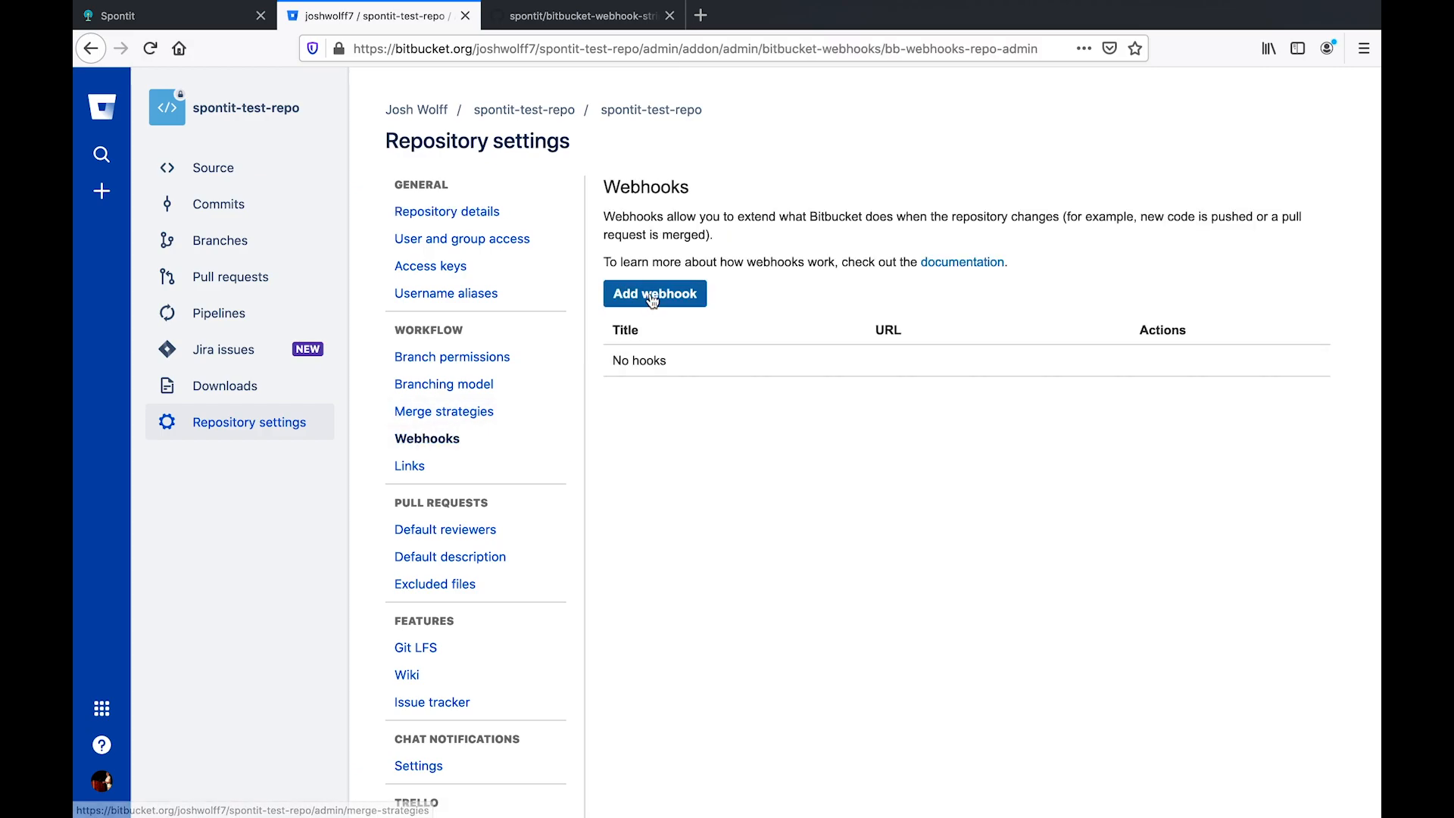
{"action": "left_click", "coordinate": [652, 295]}
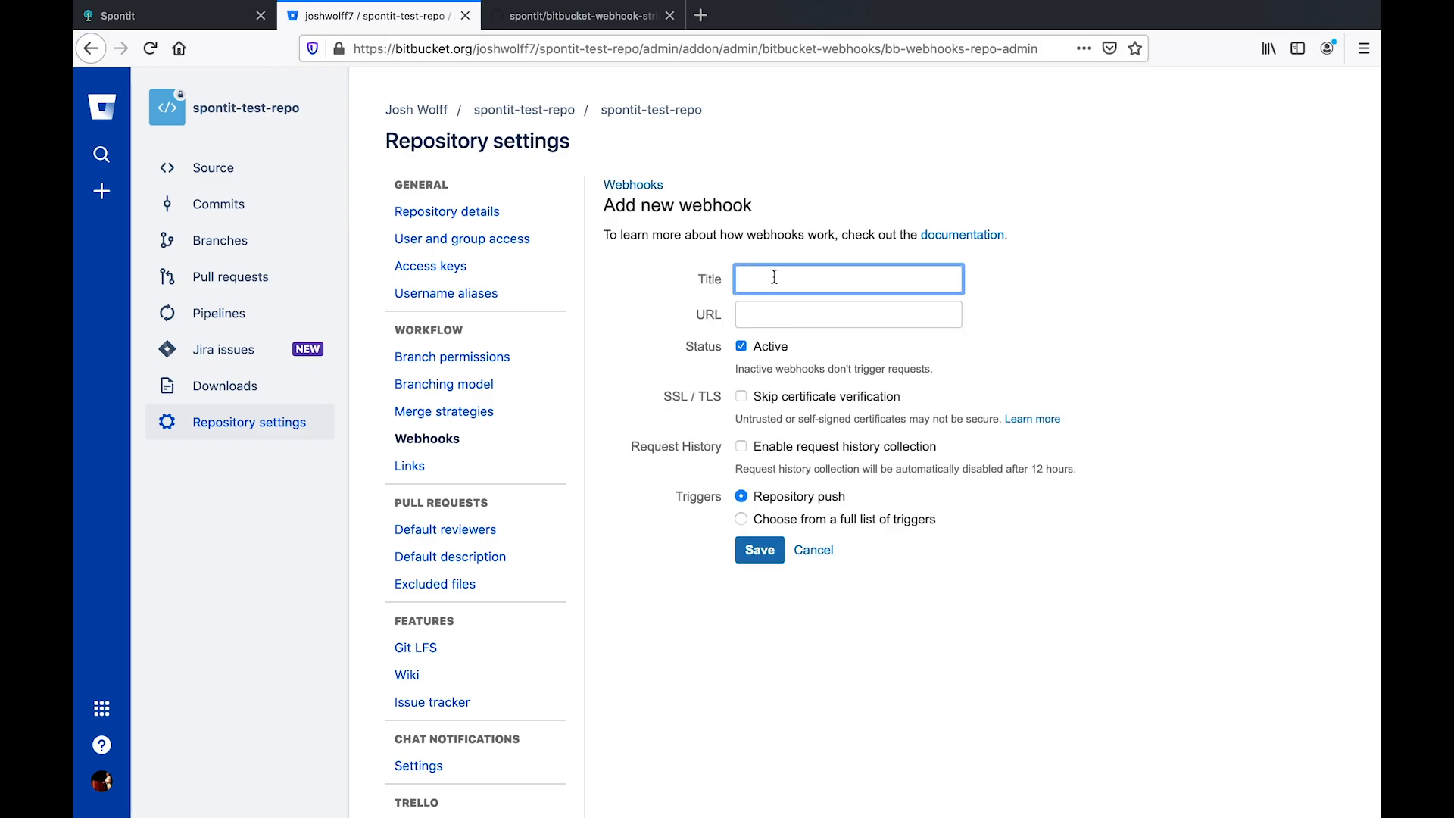
{"action": "type", "text": "Spontit Push Notifications"}
{"action": "left_click", "coordinate": [832, 317]}
{"action": "type", "text": "ht"}
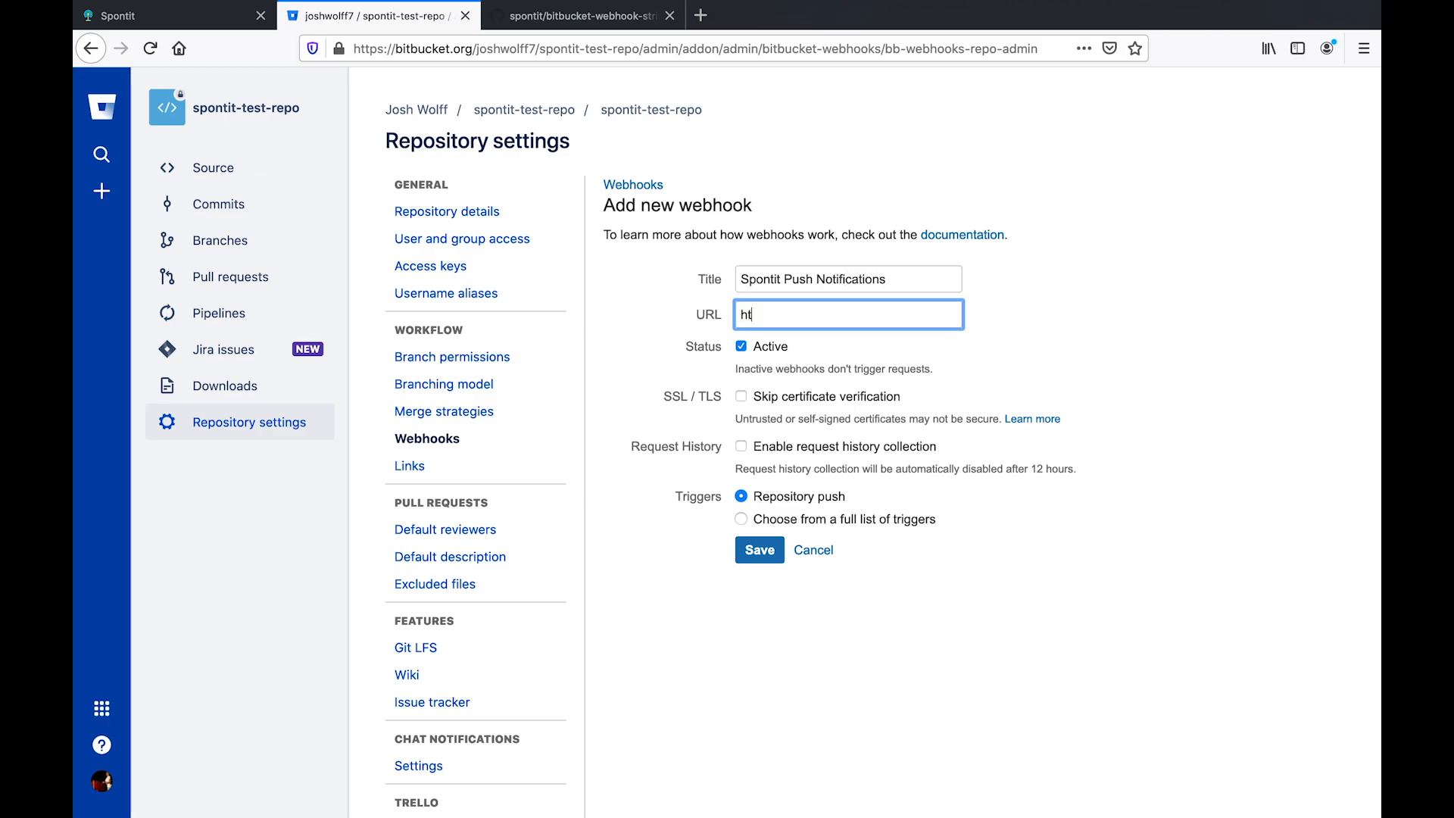
{"action": "type", "text": "tps://api.spontit.com"}
{"action": "left_click_drag", "start_coordinate": [801, 316], "coordinate": [780, 315]}
{"action": "left_click", "coordinate": [875, 314]}
{"action": "left_click_drag", "start_coordinate": [797, 319], "coordinate": [781, 318]}
{"action": "left_click", "coordinate": [917, 317]}
{"action": "type", "text": "/webhooks/bitbucket/"}
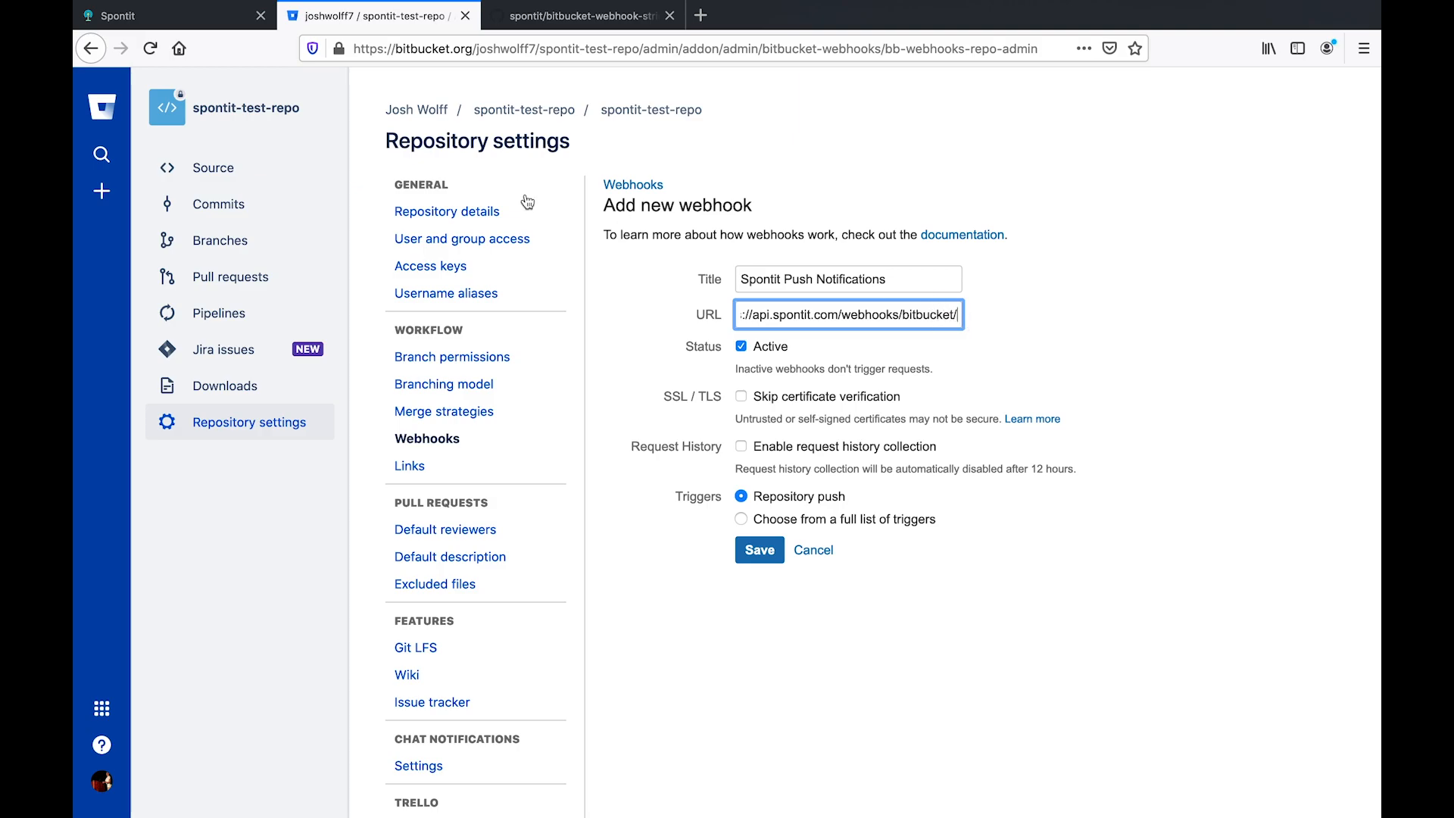
{"action": "left_click", "coordinate": [212, 22]}
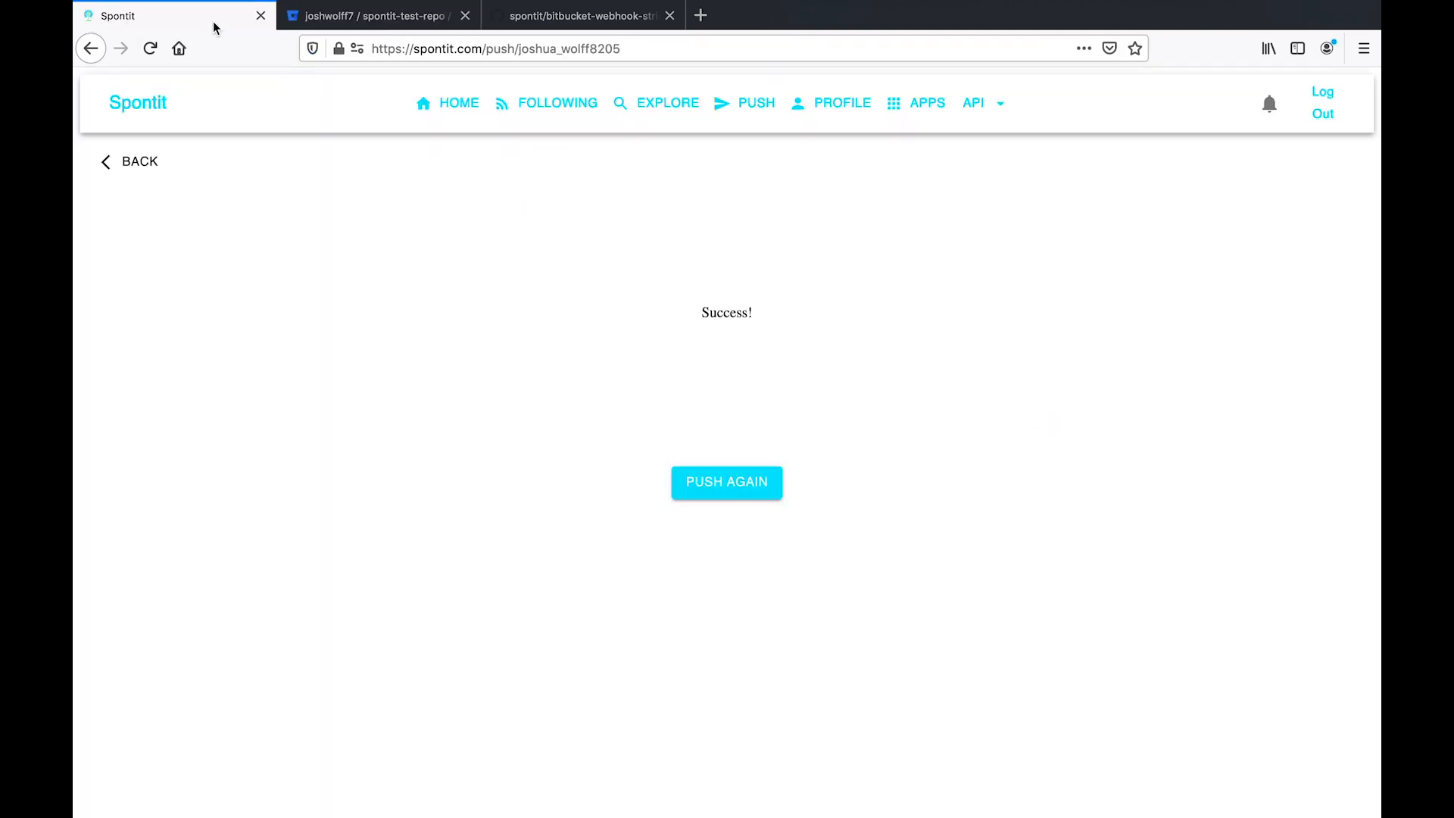
- Show the Spontit profile page and select the account username for copying
{"action": "double_click", "coordinate": [547, 50]}
{"action": "left_click", "coordinate": [669, 237]}
{"action": "left_click", "coordinate": [831, 122]}
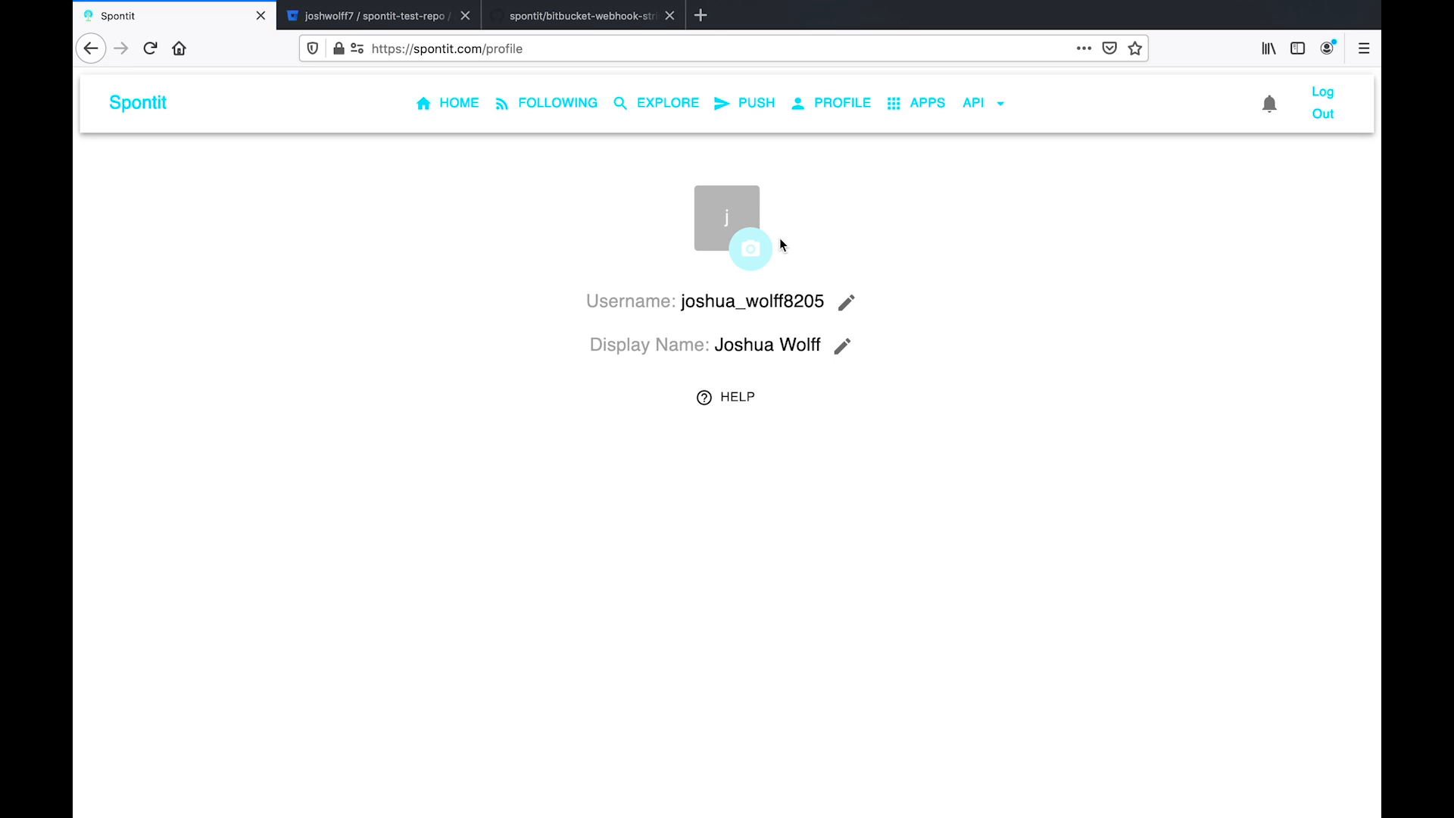
{"action": "double_click", "coordinate": [774, 300]}
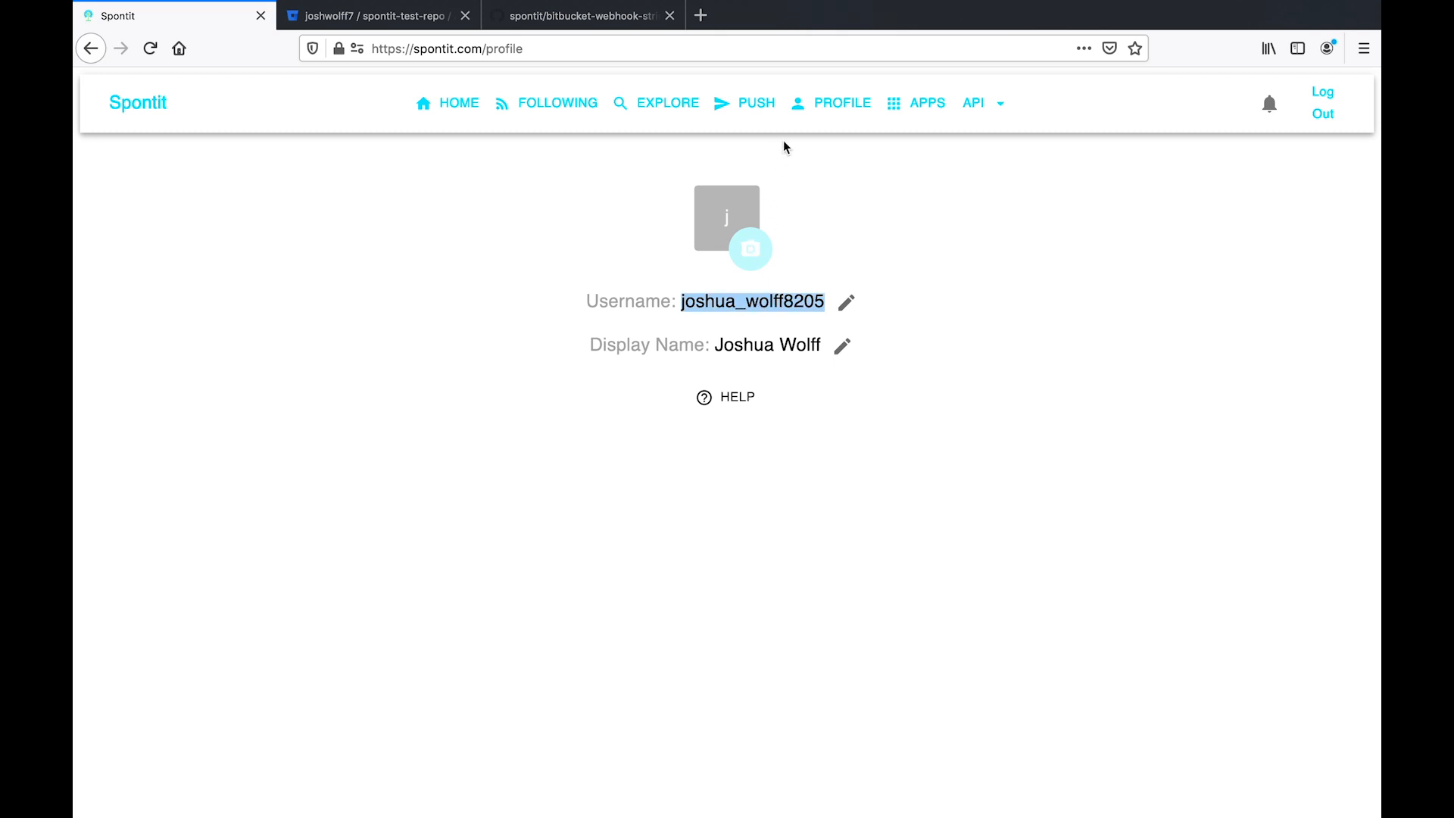
{"action": "left_click", "coordinate": [759, 103]}
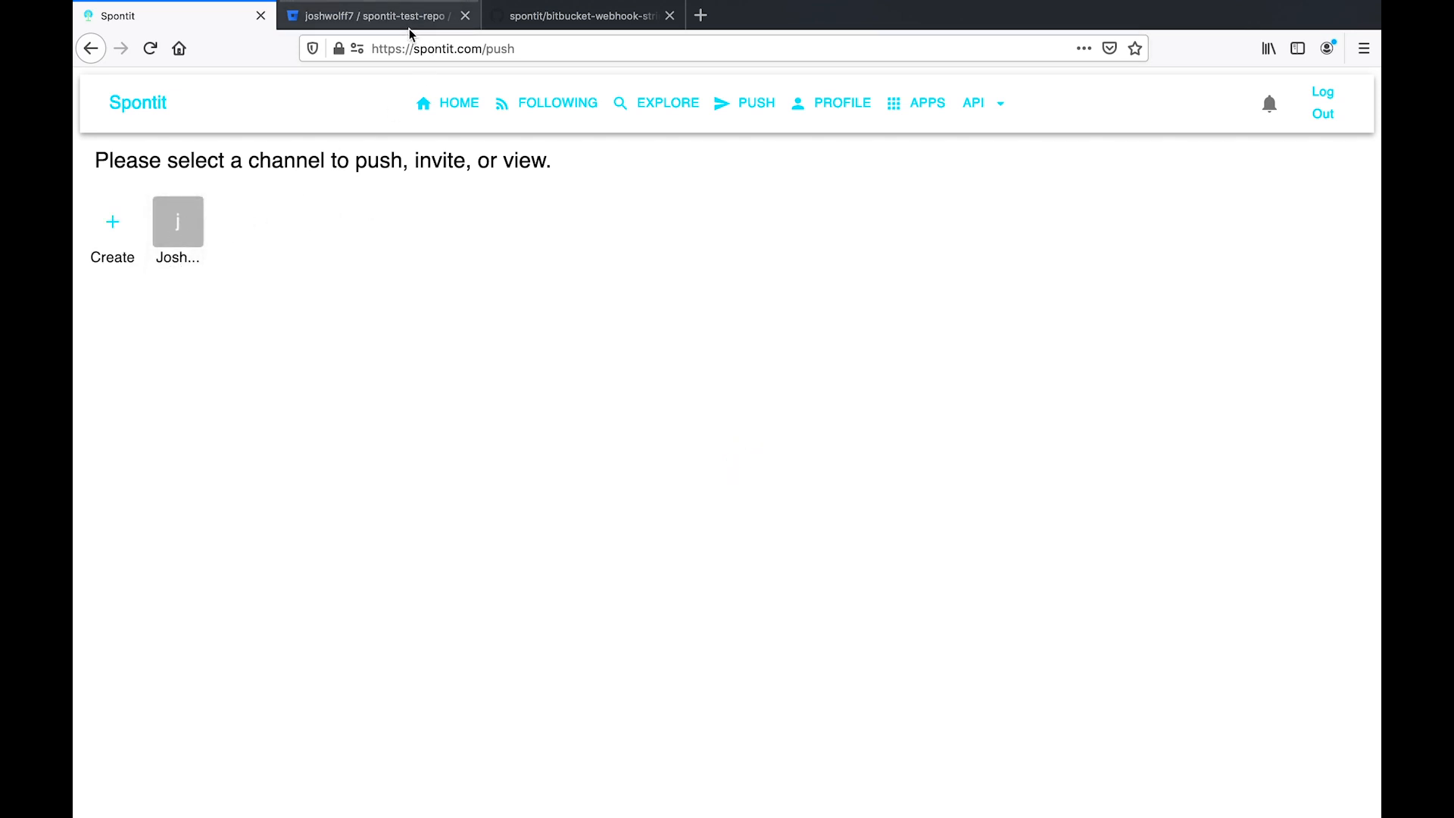
{"action": "left_click", "coordinate": [820, 107]}
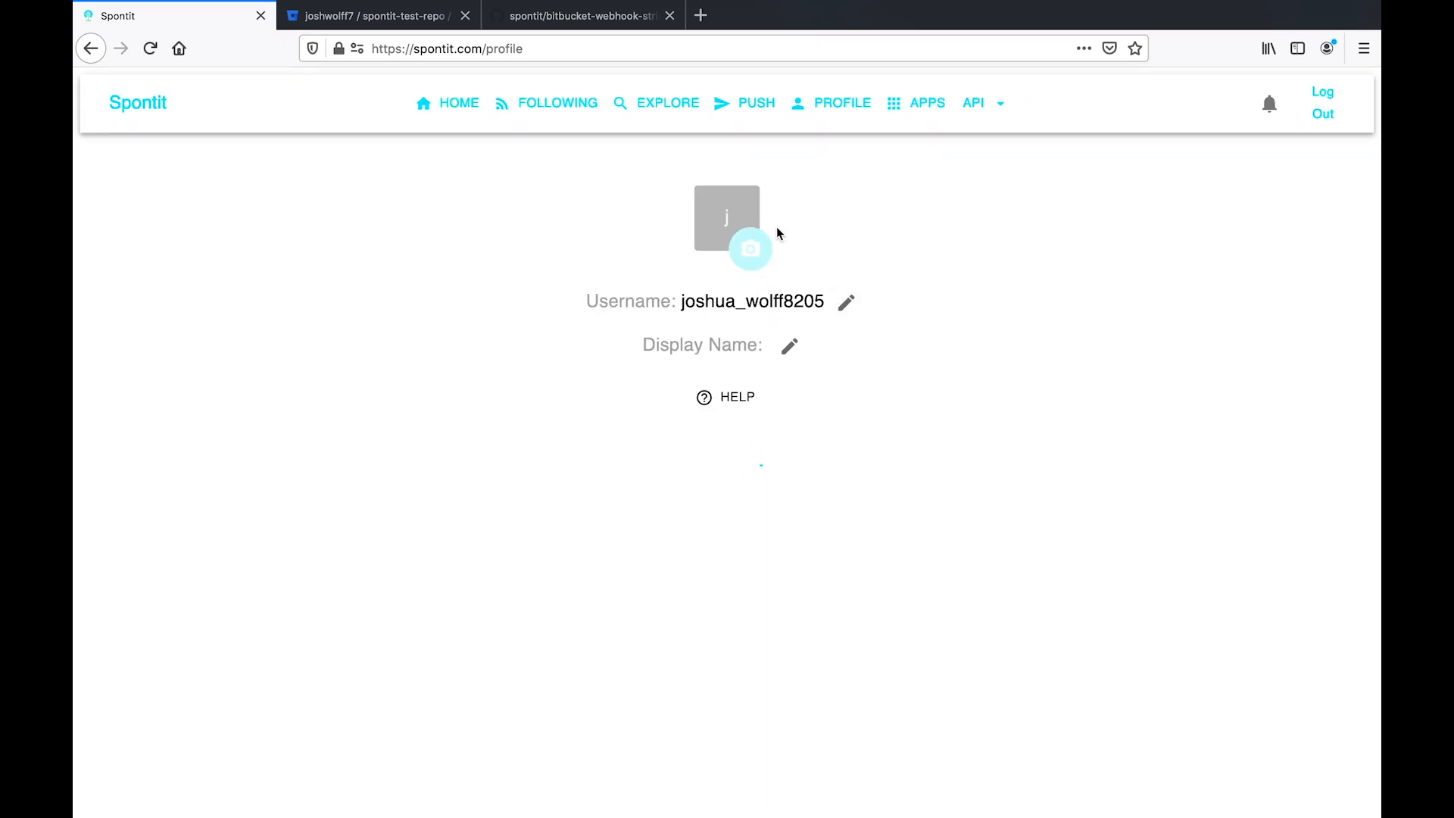
{"action": "double_click", "coordinate": [757, 300]}
{"action": "key", "text": "ctrl+c"}
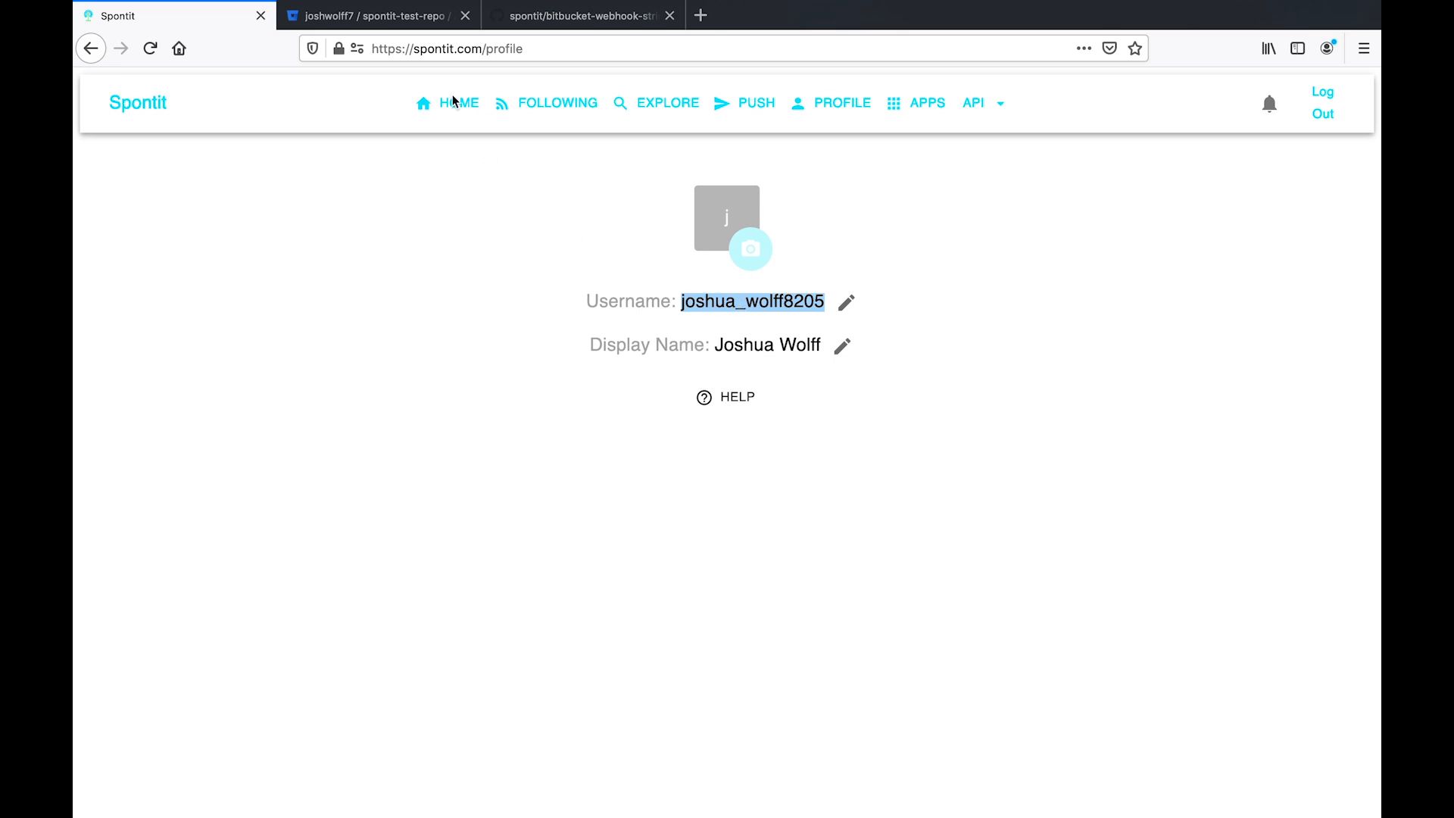
- Append the copied Spontit username and '?secretKey=' to the Bitbucket webhook URL
{"action": "left_click", "coordinate": [414, 29]}
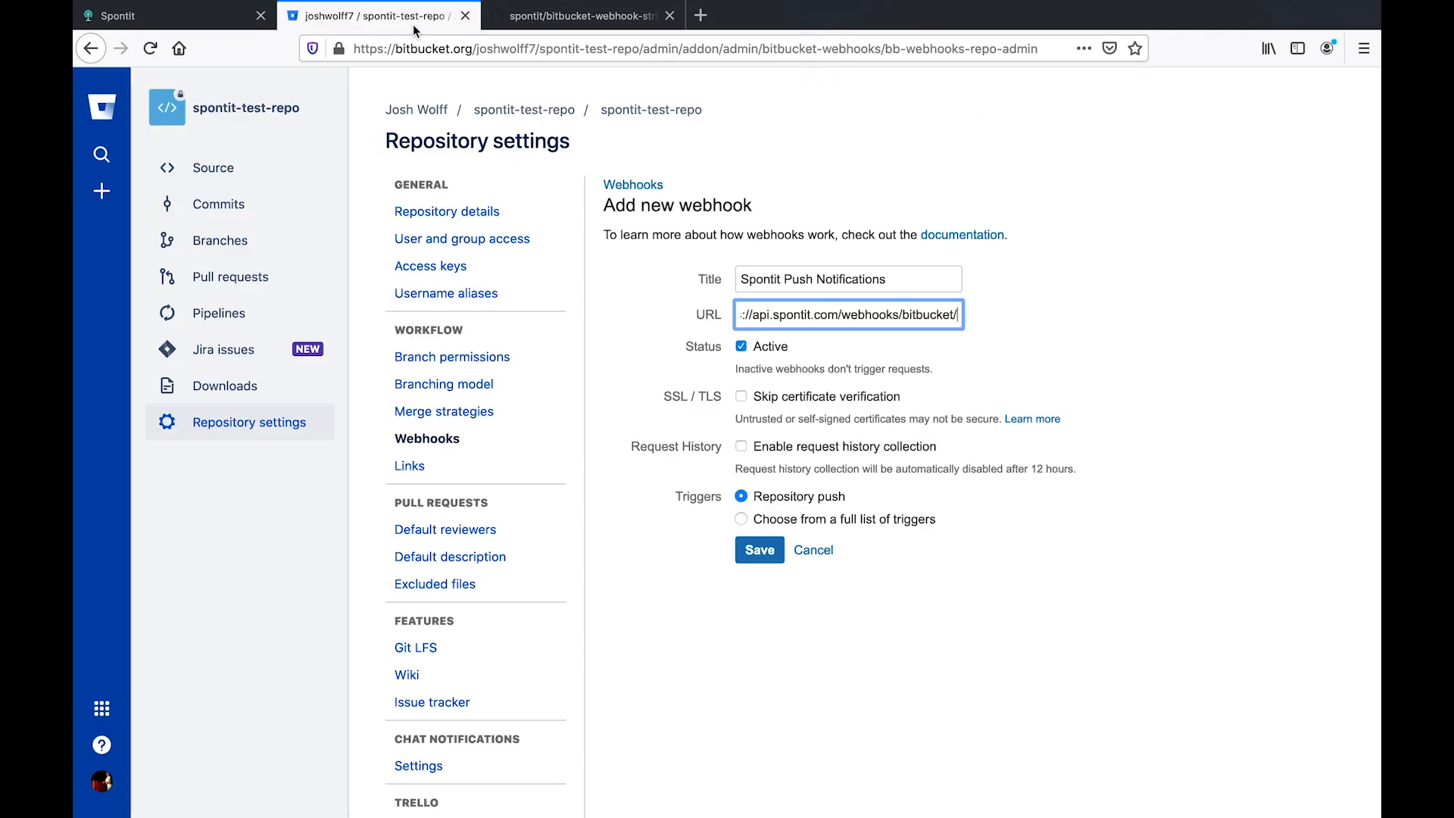
{"action": "left_click", "coordinate": [948, 318]}
{"action": "key", "text": "ctrl+v"}
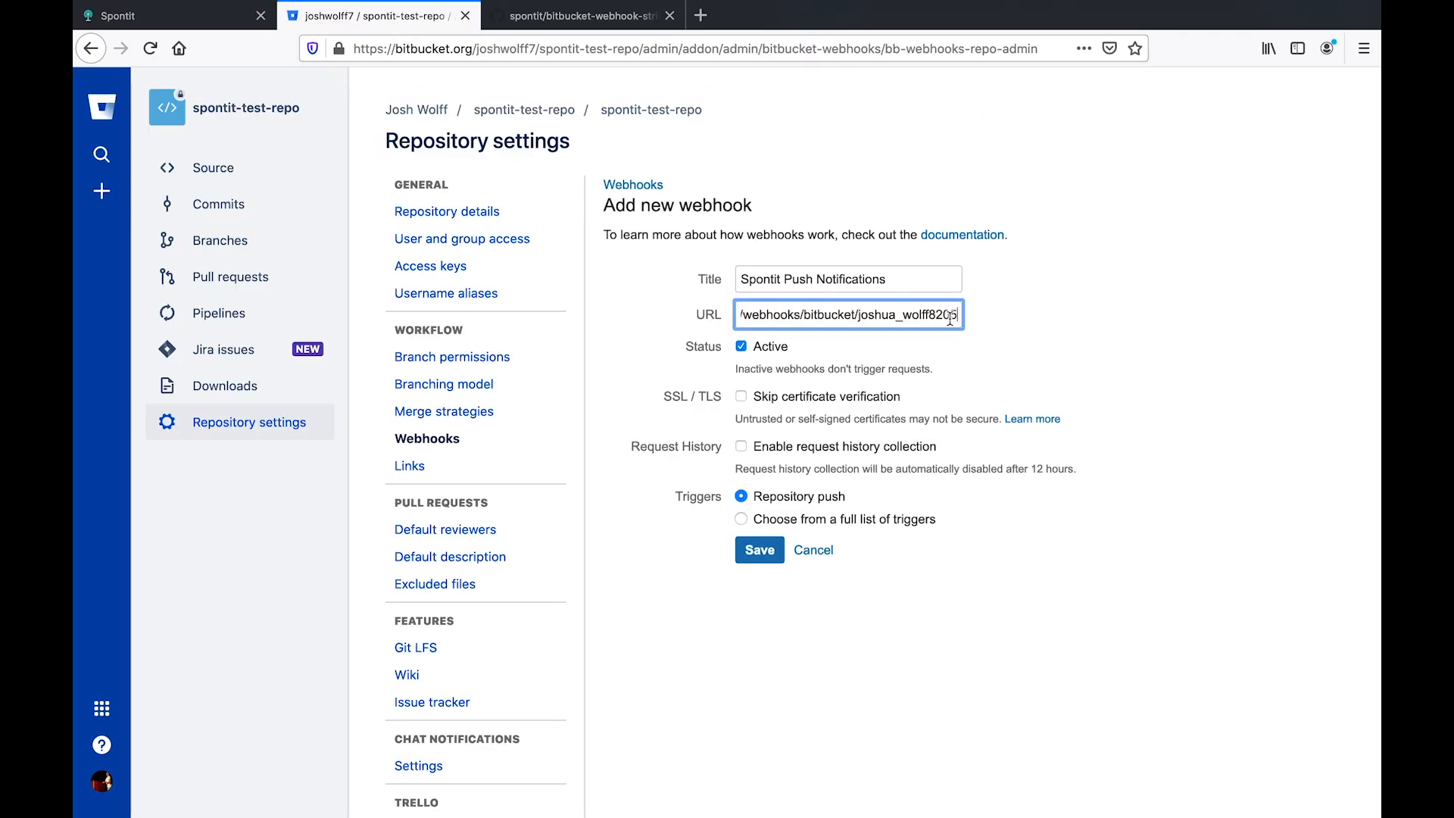
{"action": "left_click_drag", "start_coordinate": [857, 316], "coordinate": [993, 316]}
{"action": "key", "text": "Right"}
{"action": "type", "text": "?secretKey"}
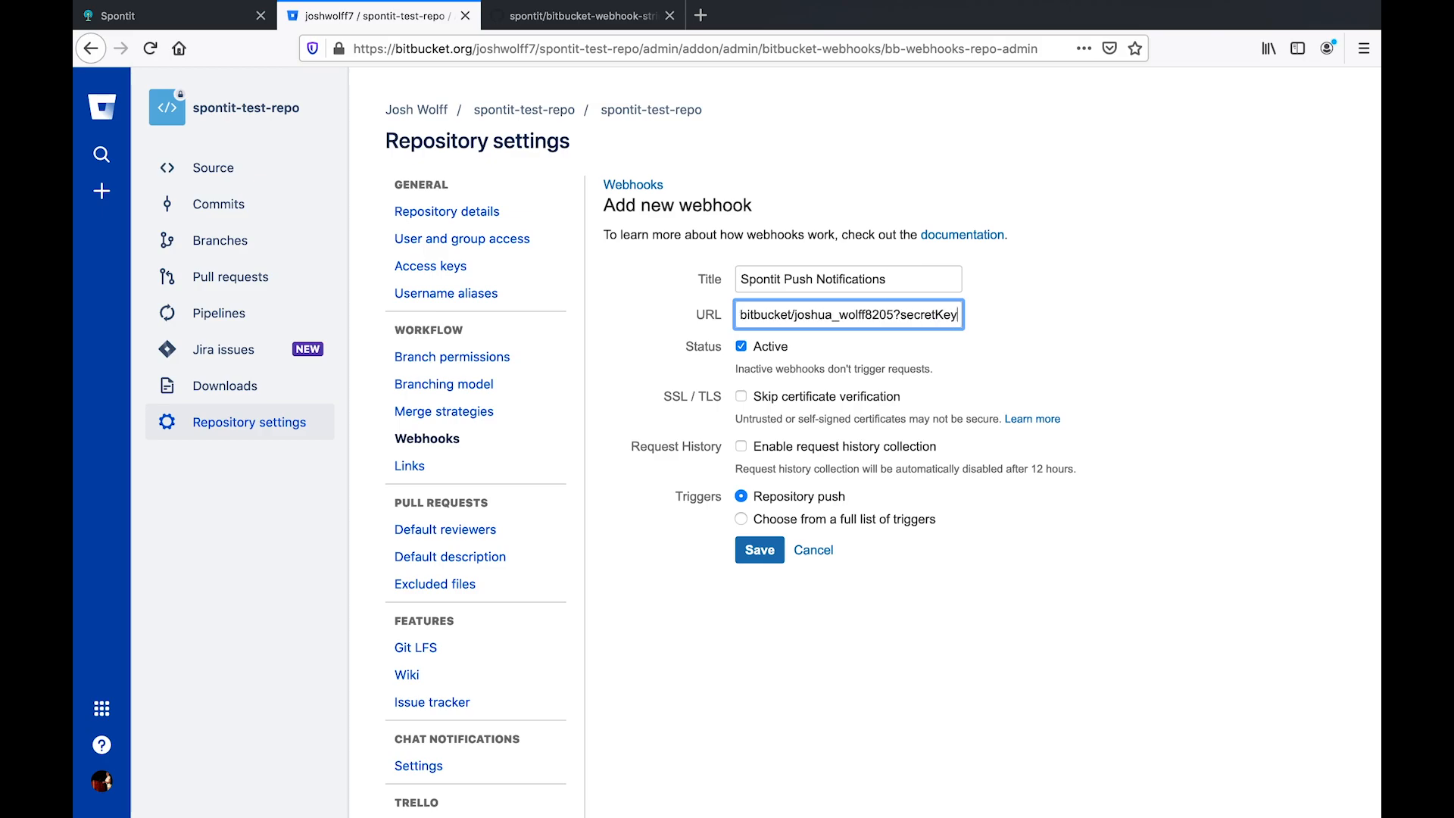
{"action": "type", "text": "="}
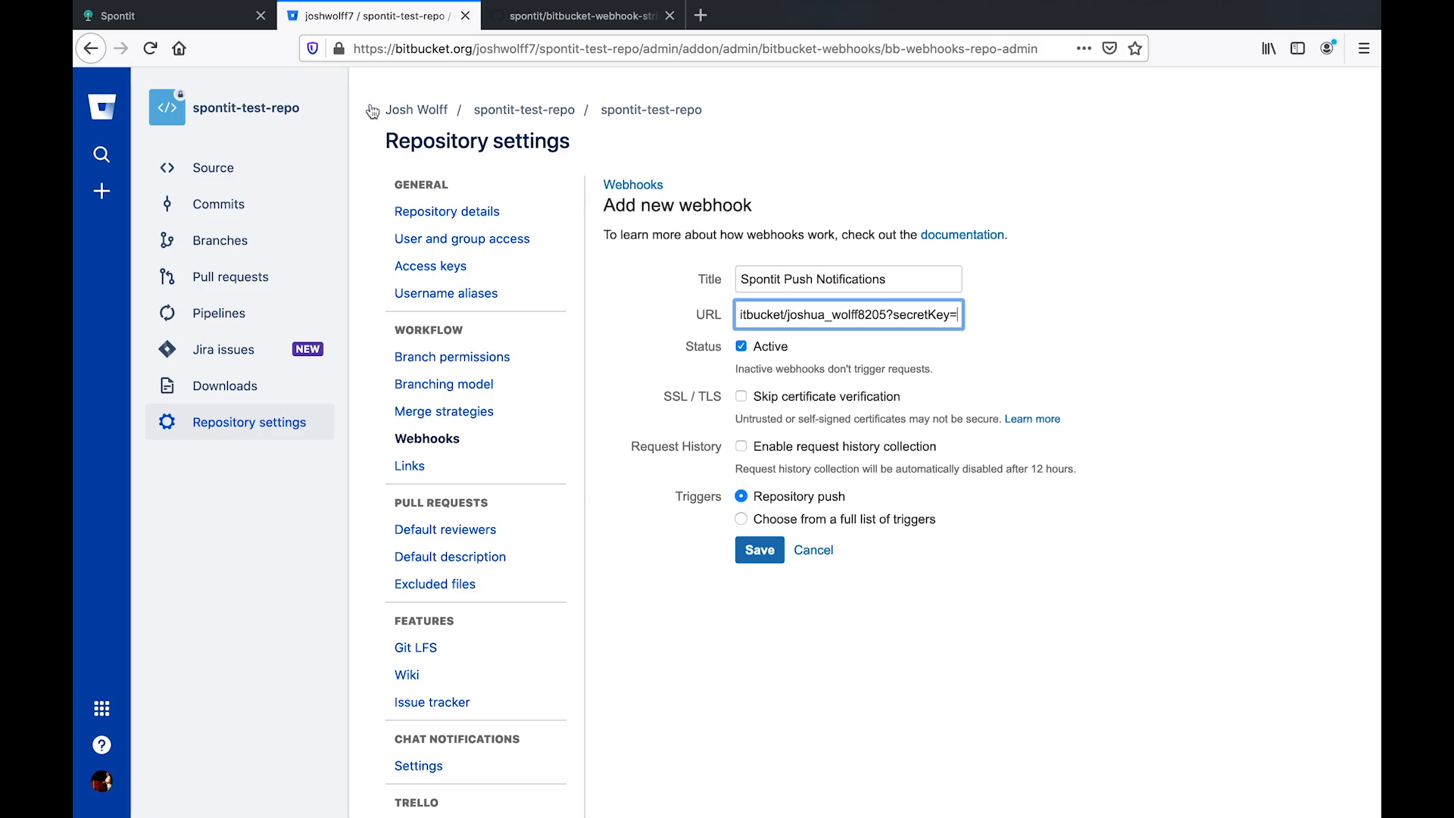
{"action": "left_click", "coordinate": [241, 21]}
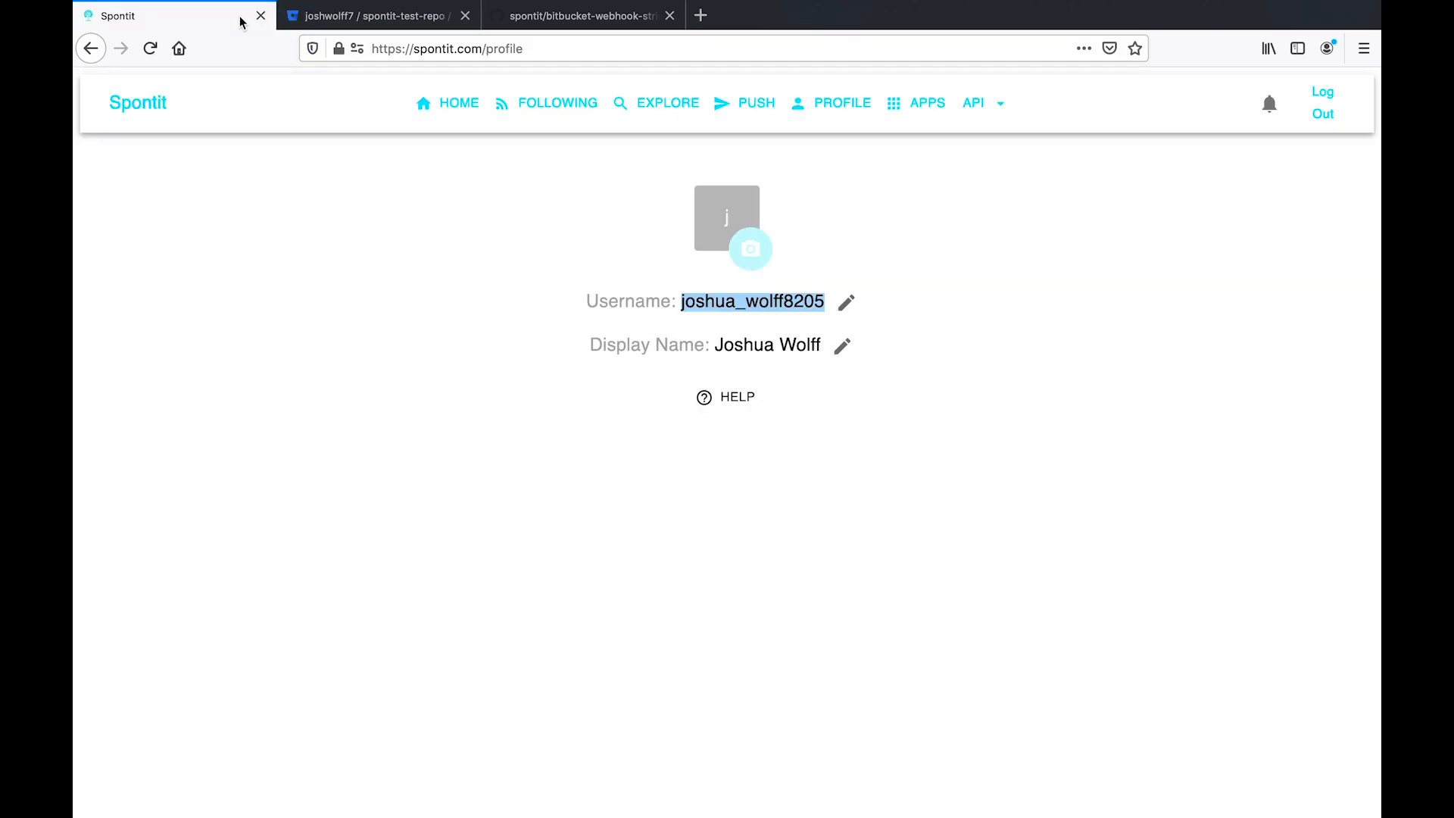
- On Spontit's Secret Keys page, delete the old API key, create a new one and copy it
{"action": "left_click", "coordinate": [988, 106]}
{"action": "left_click", "coordinate": [988, 193]}
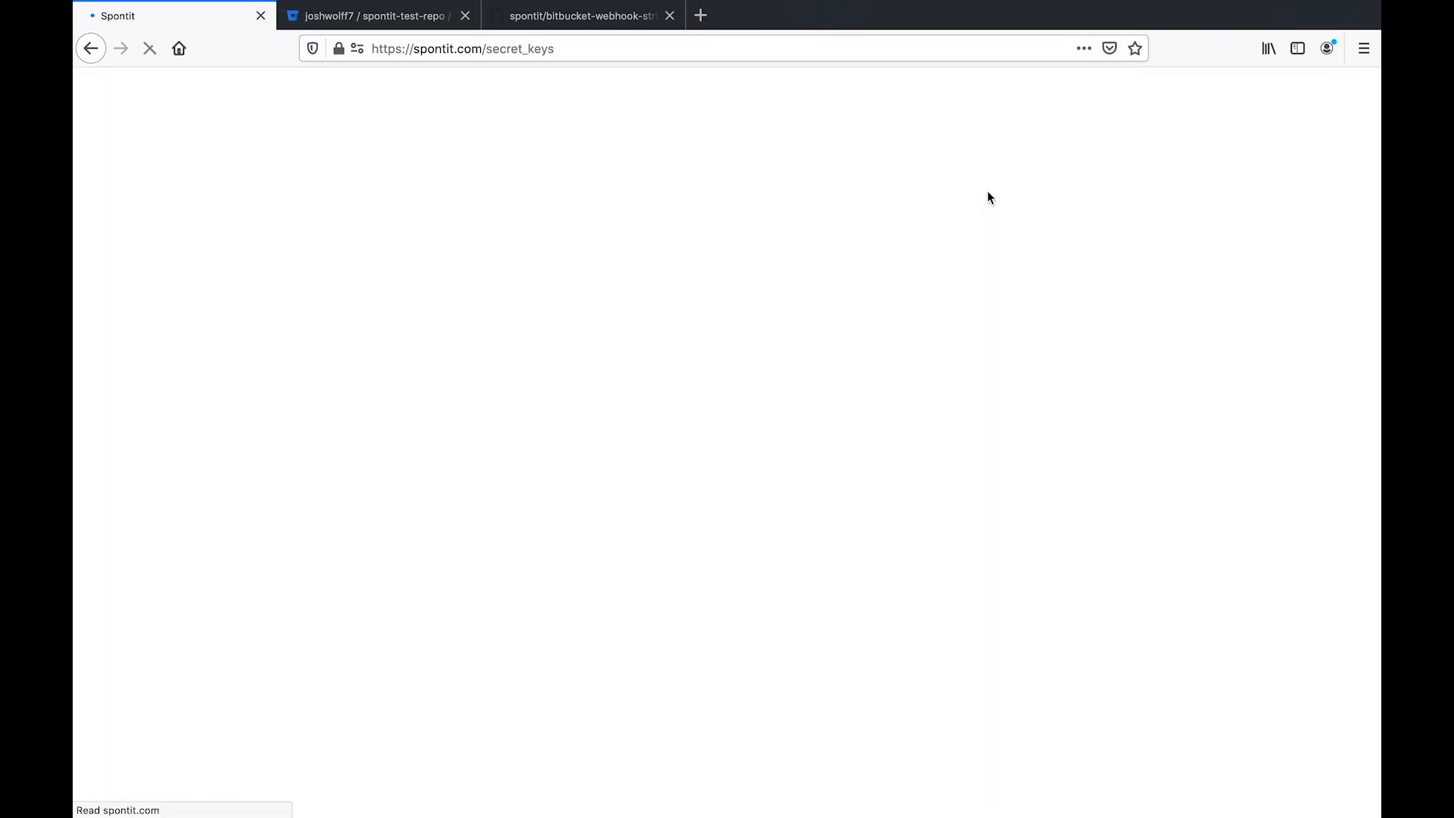
{"action": "left_click", "coordinate": [984, 106]}
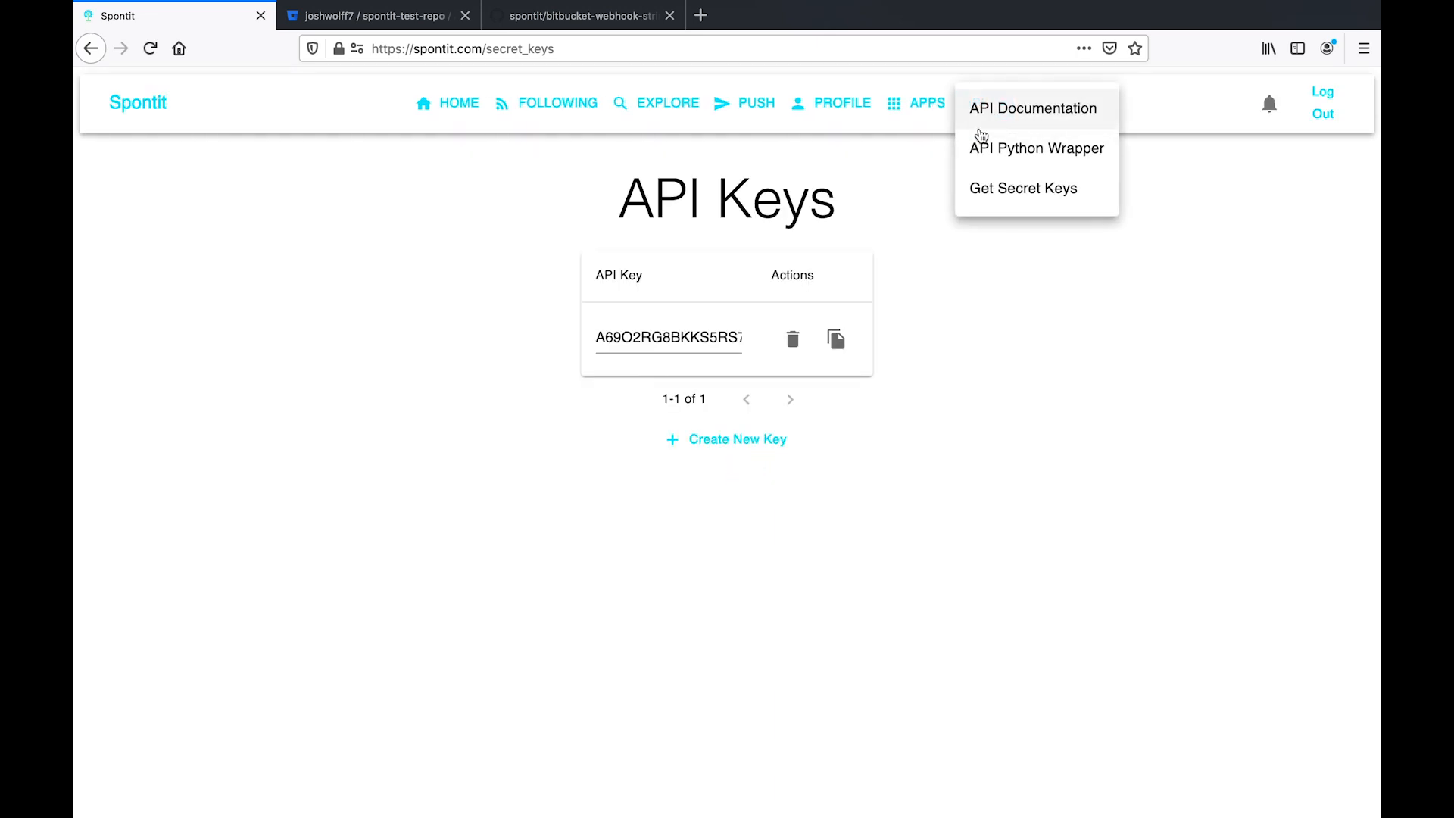
{"action": "left_click", "coordinate": [987, 206]}
{"action": "left_click", "coordinate": [793, 342]}
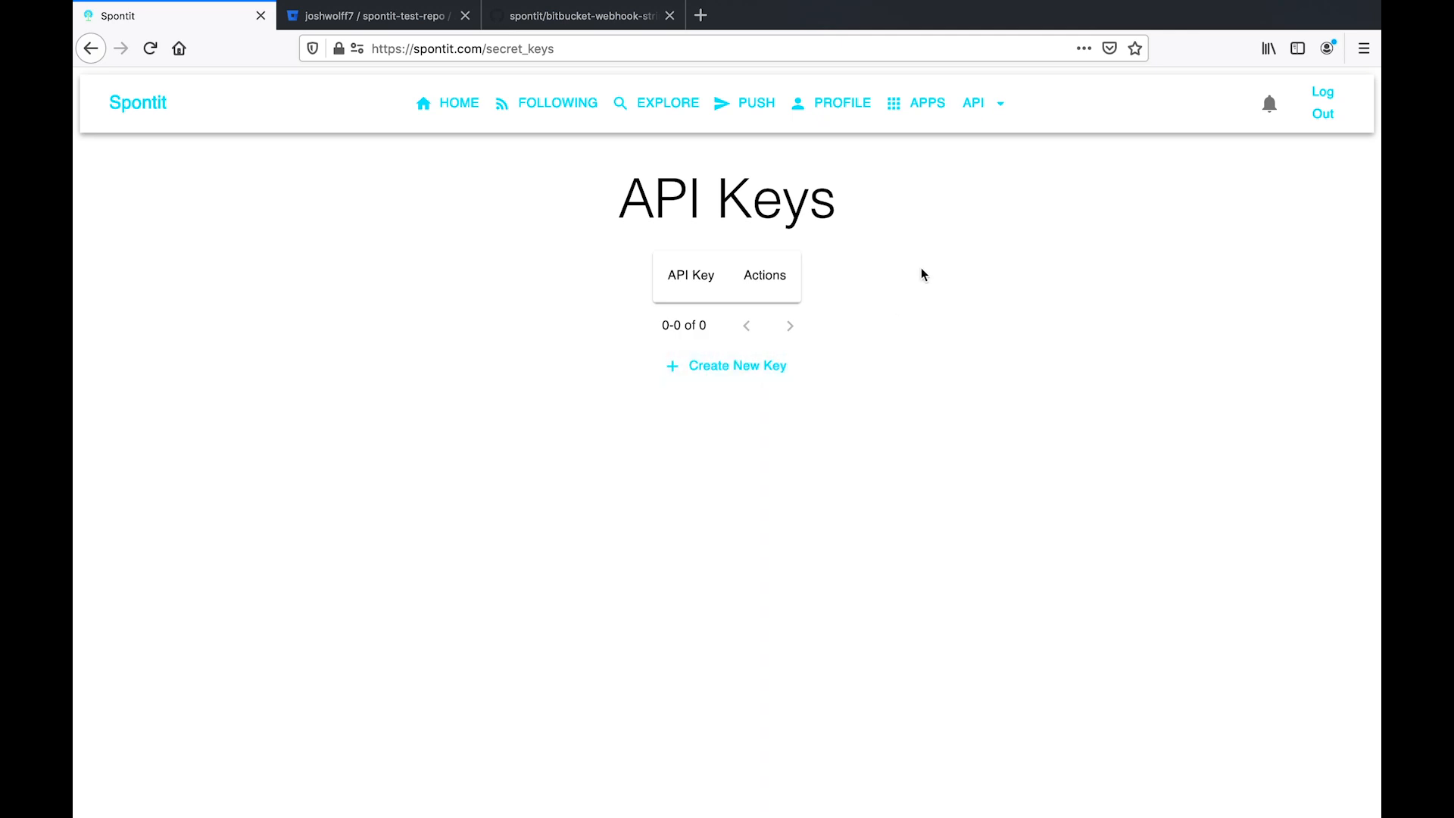
{"action": "left_click", "coordinate": [834, 350]}
{"action": "left_click", "coordinate": [402, 25]}
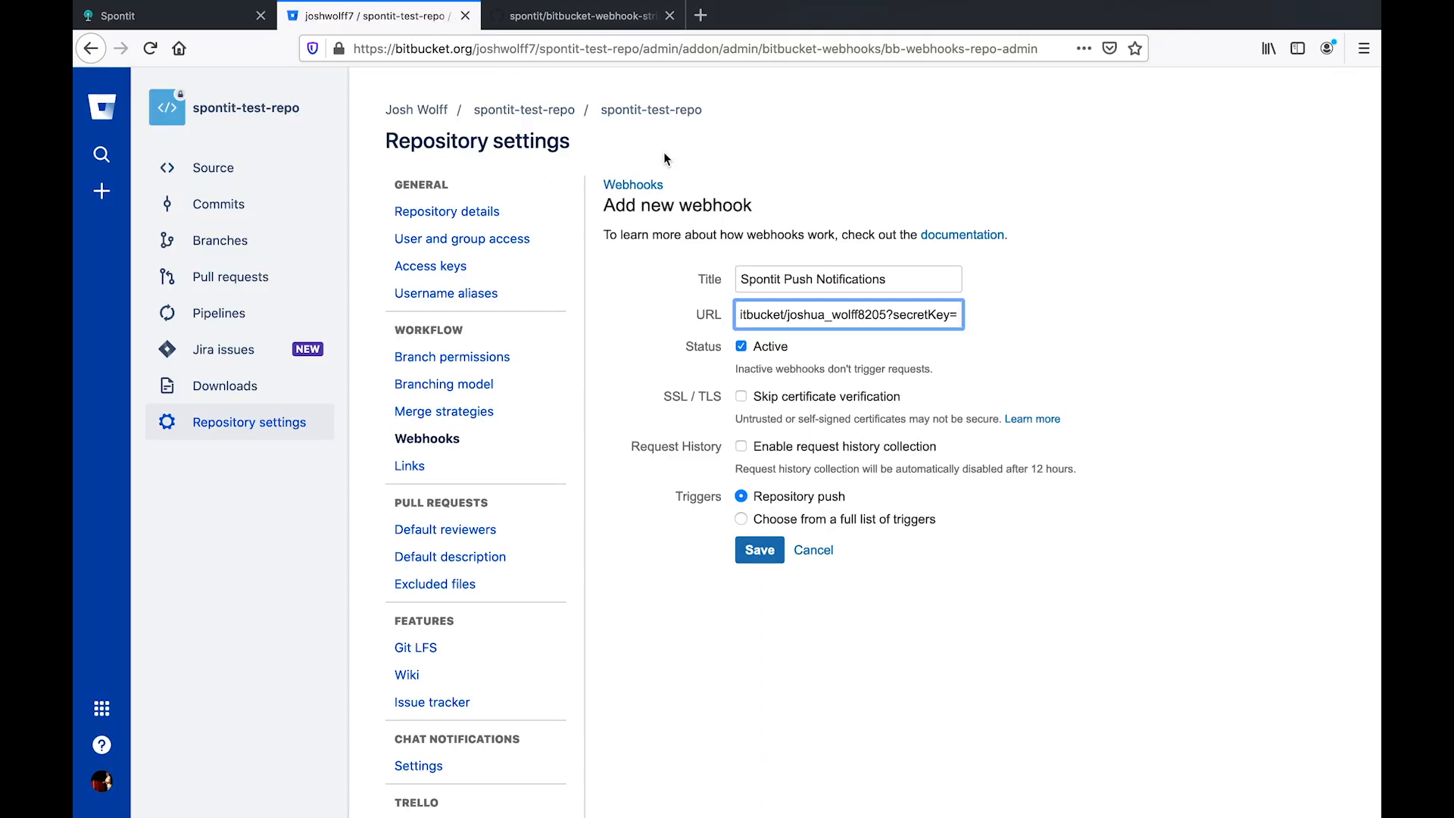
- Paste the new API key at the end of the webhook URL and save the webhook
{"action": "key", "text": "super+v"}
{"action": "left_click_drag", "start_coordinate": [907, 314], "coordinate": [731, 314]}
{"action": "left_click", "coordinate": [896, 313]}
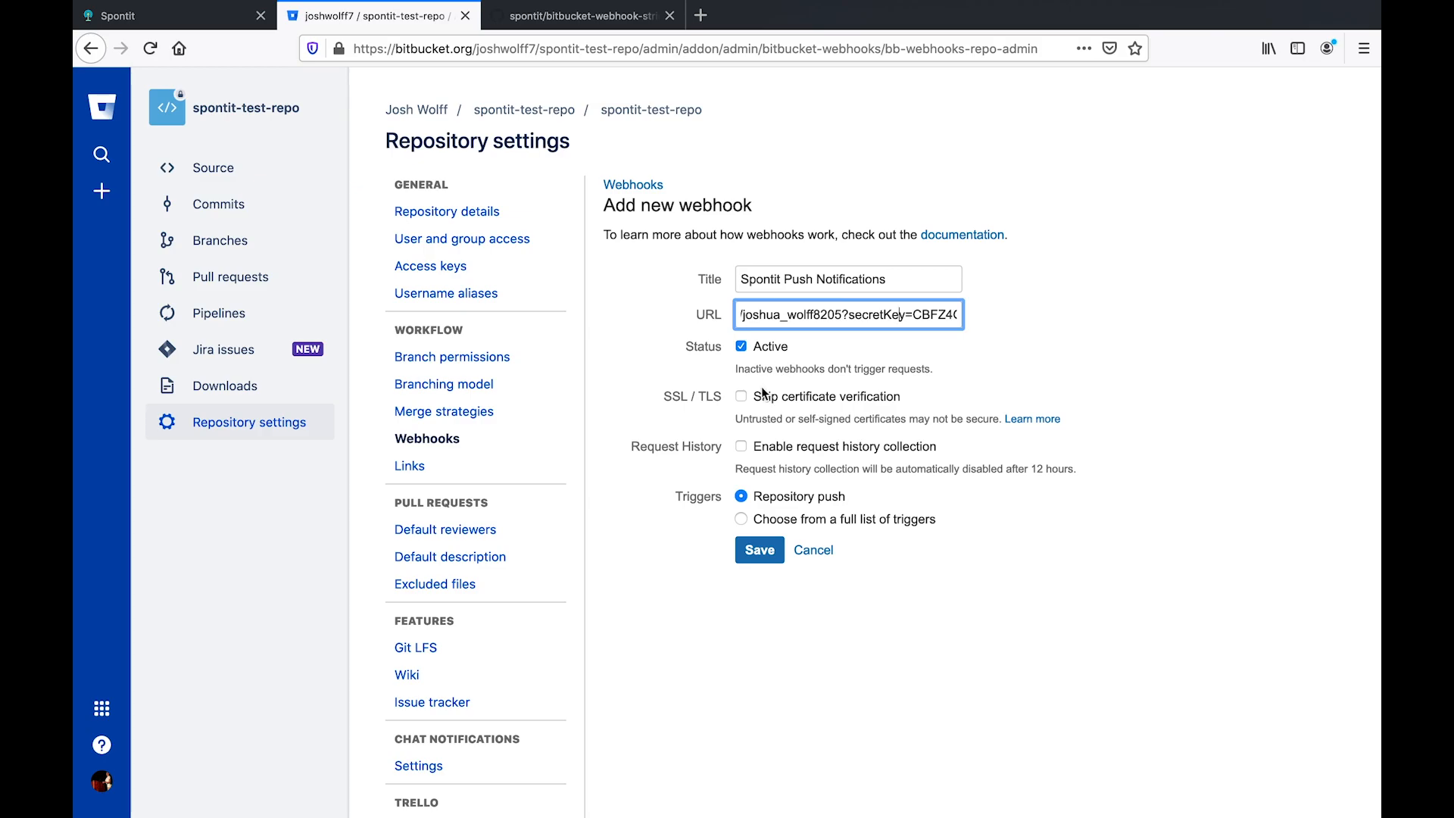
{"action": "left_click", "coordinate": [752, 550]}
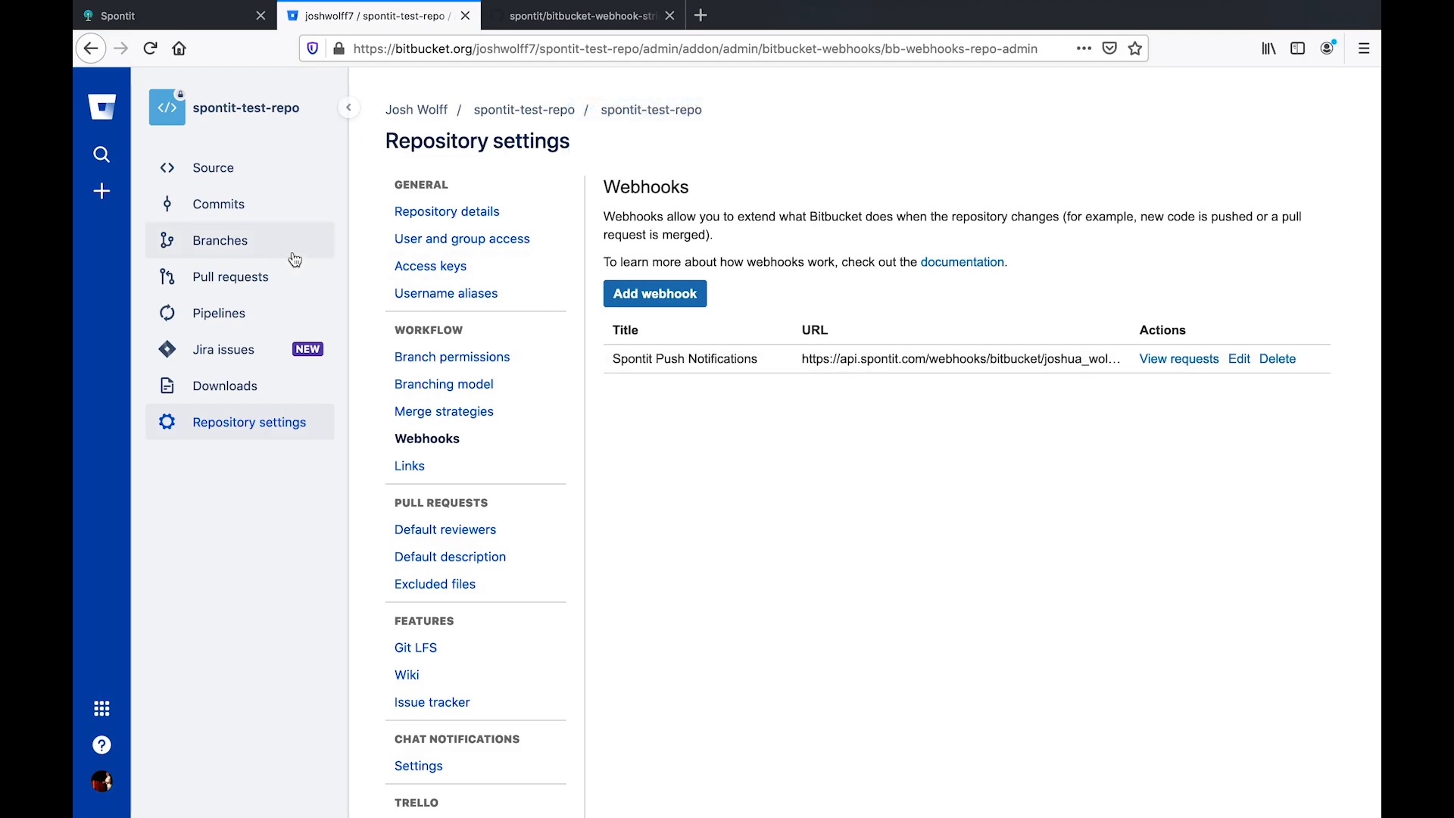
- Edit README.md in Source so 'testx23' becomes 'test', and commit the change
{"action": "left_click", "coordinate": [241, 182]}
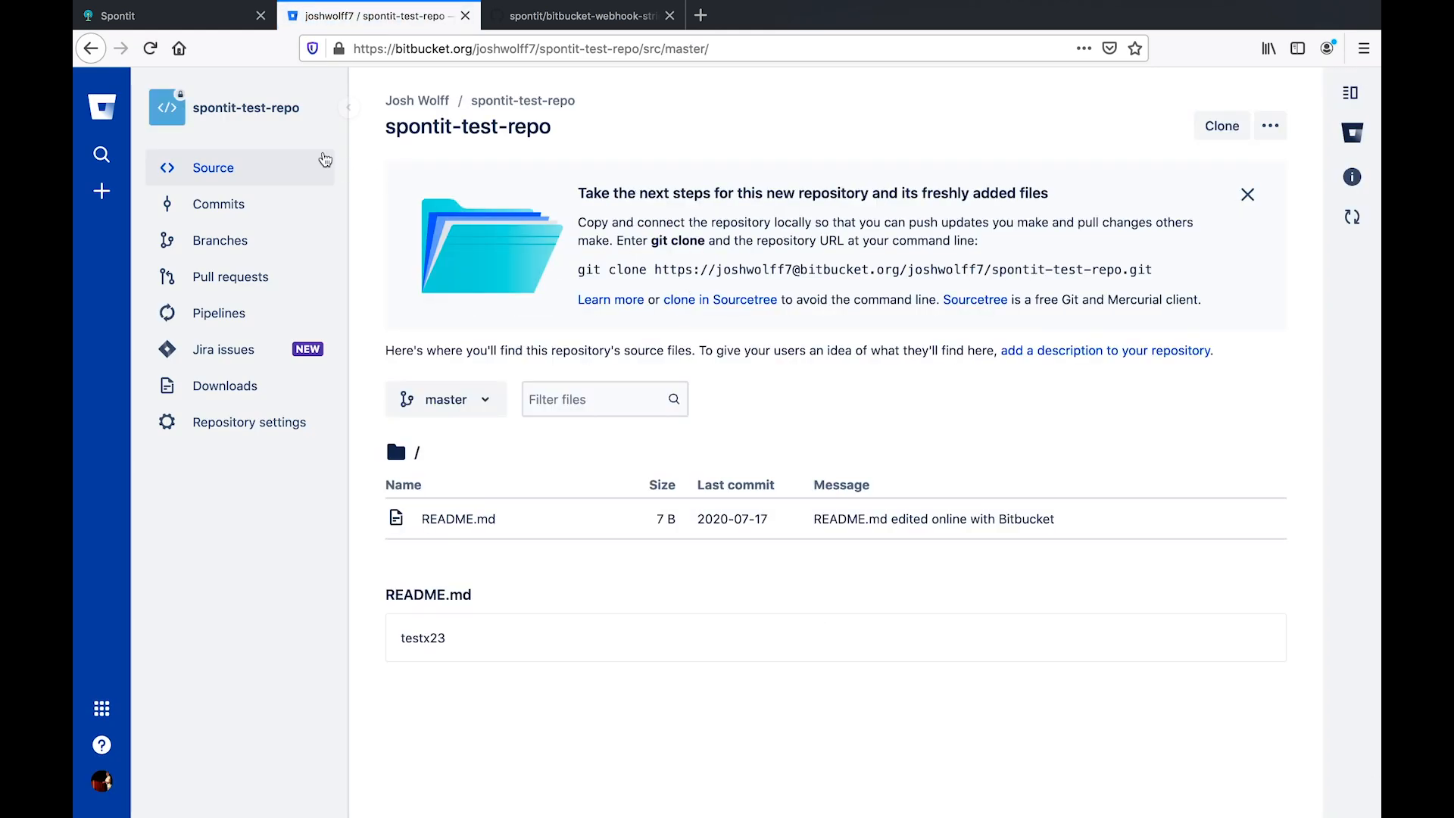
{"action": "left_click", "coordinate": [455, 522]}
{"action": "left_click", "coordinate": [1217, 274]}
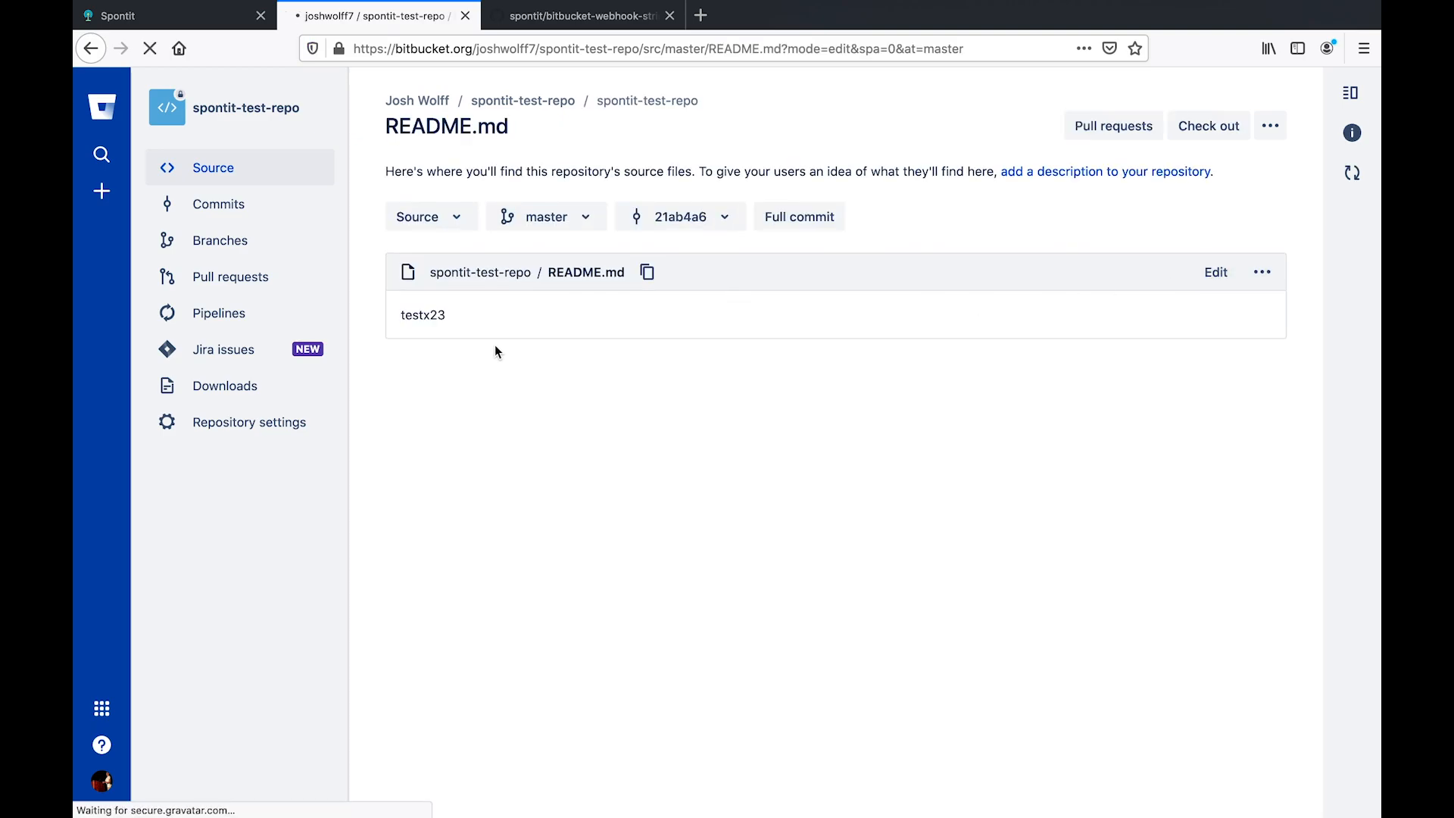
{"action": "left_click", "coordinate": [512, 336]}
{"action": "key", "text": "BackSpace"}
{"action": "key", "text": "BackSpace"}
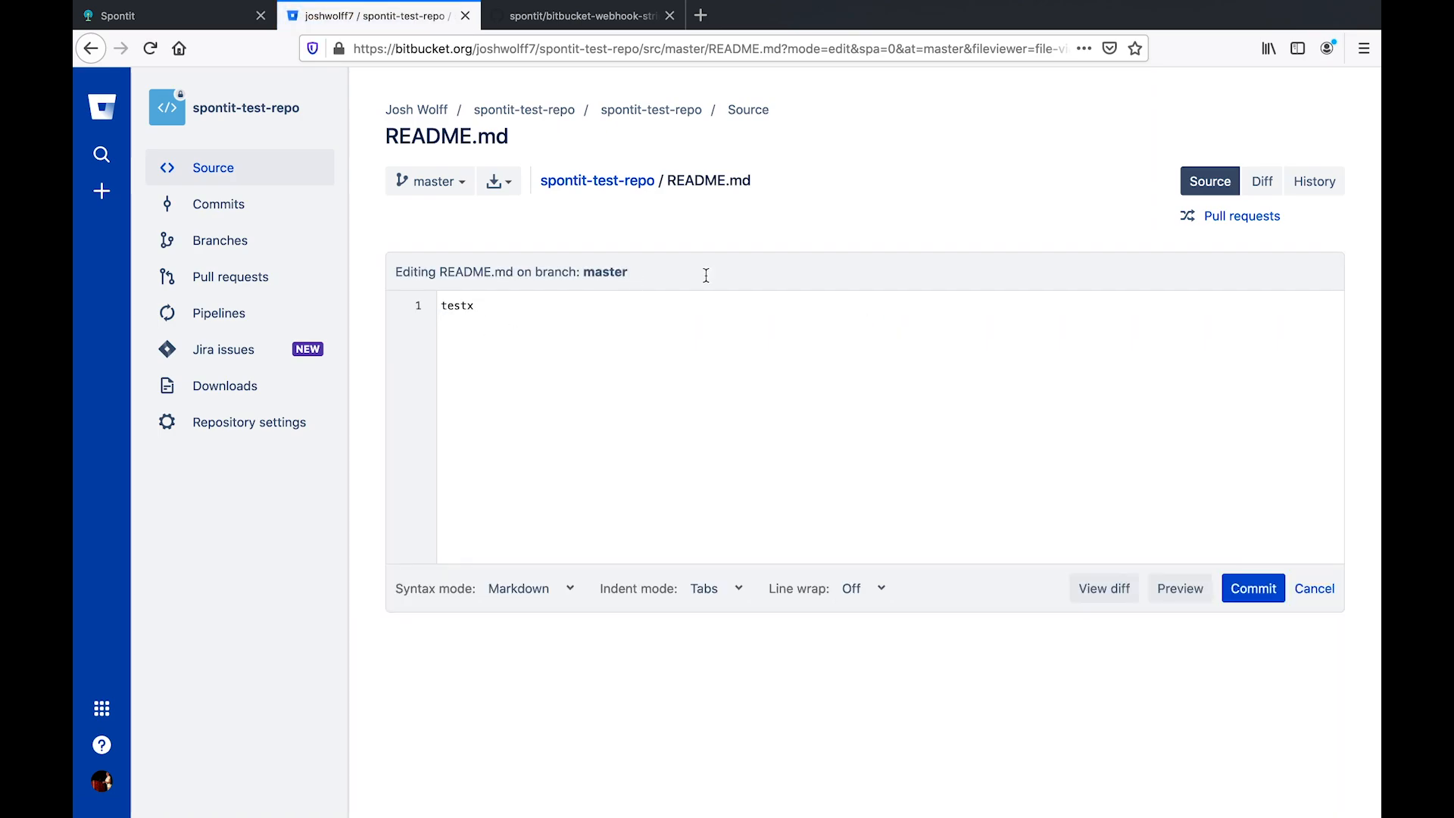
{"action": "key", "text": "BackSpace"}
{"action": "left_click", "coordinate": [1255, 589]}
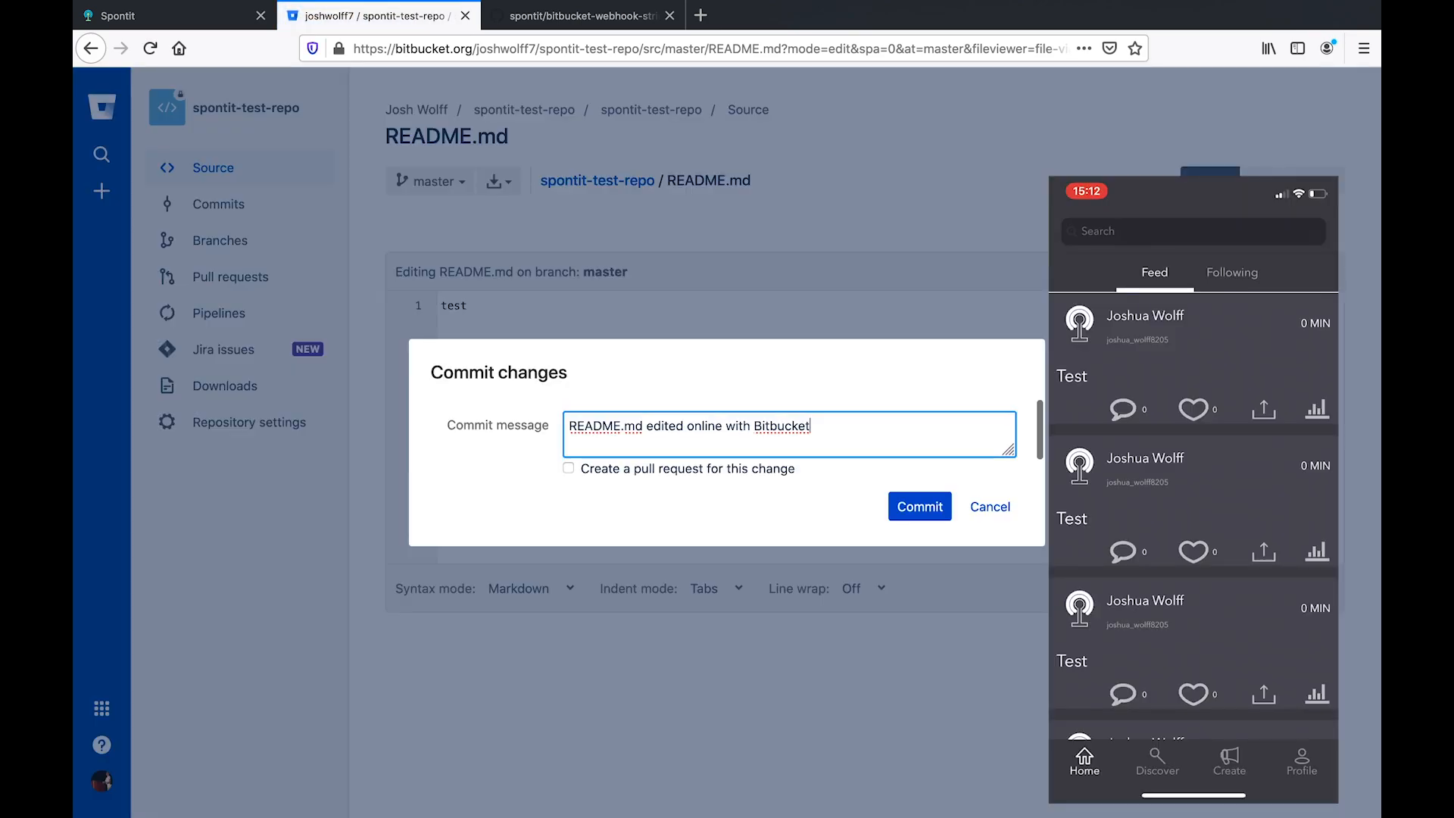
{"action": "left_click", "coordinate": [918, 503]}
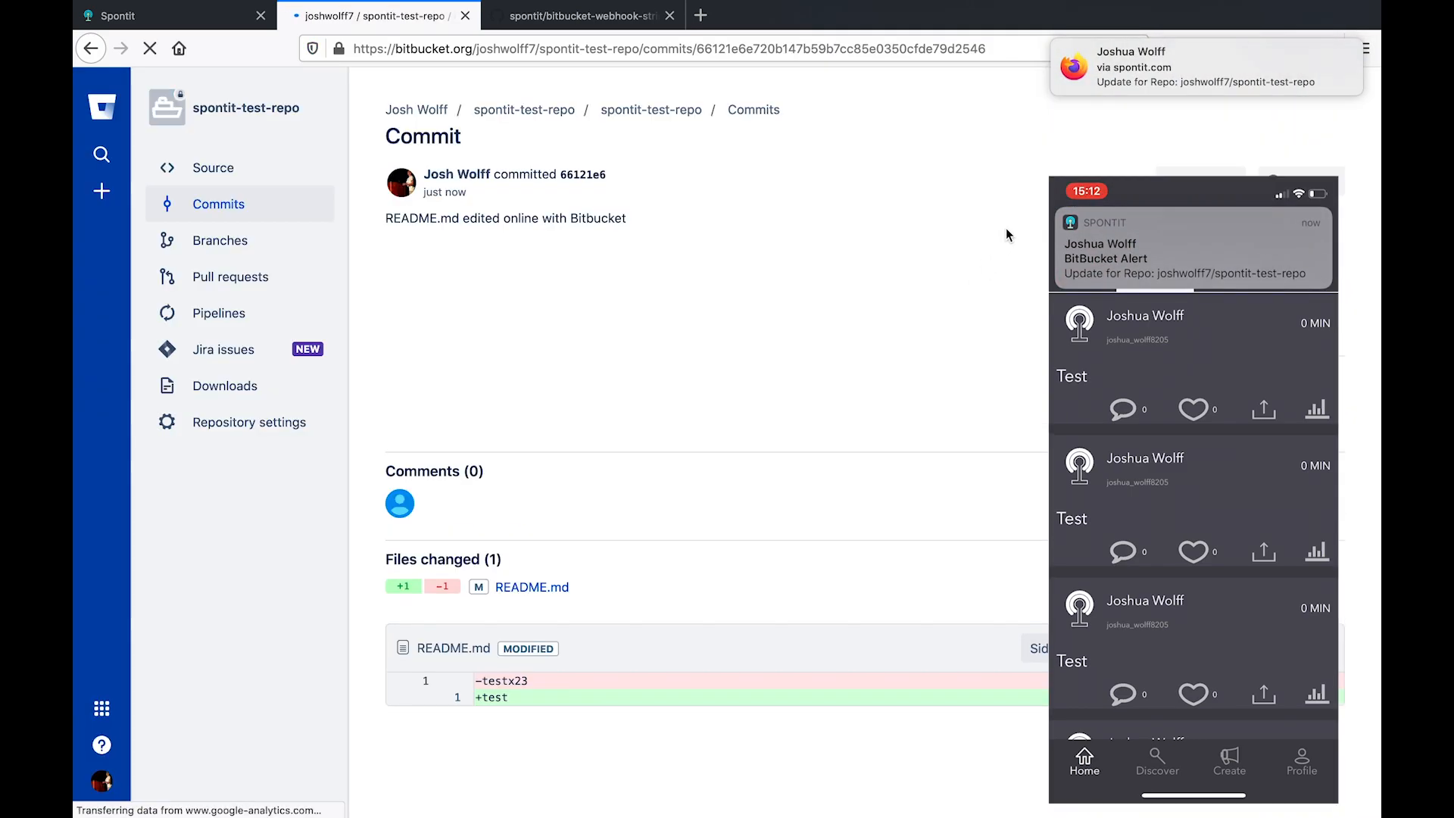
- Open the BitBucket Alert post and scroll through its README.md commit details
{"action": "left_click", "coordinate": [1095, 74]}
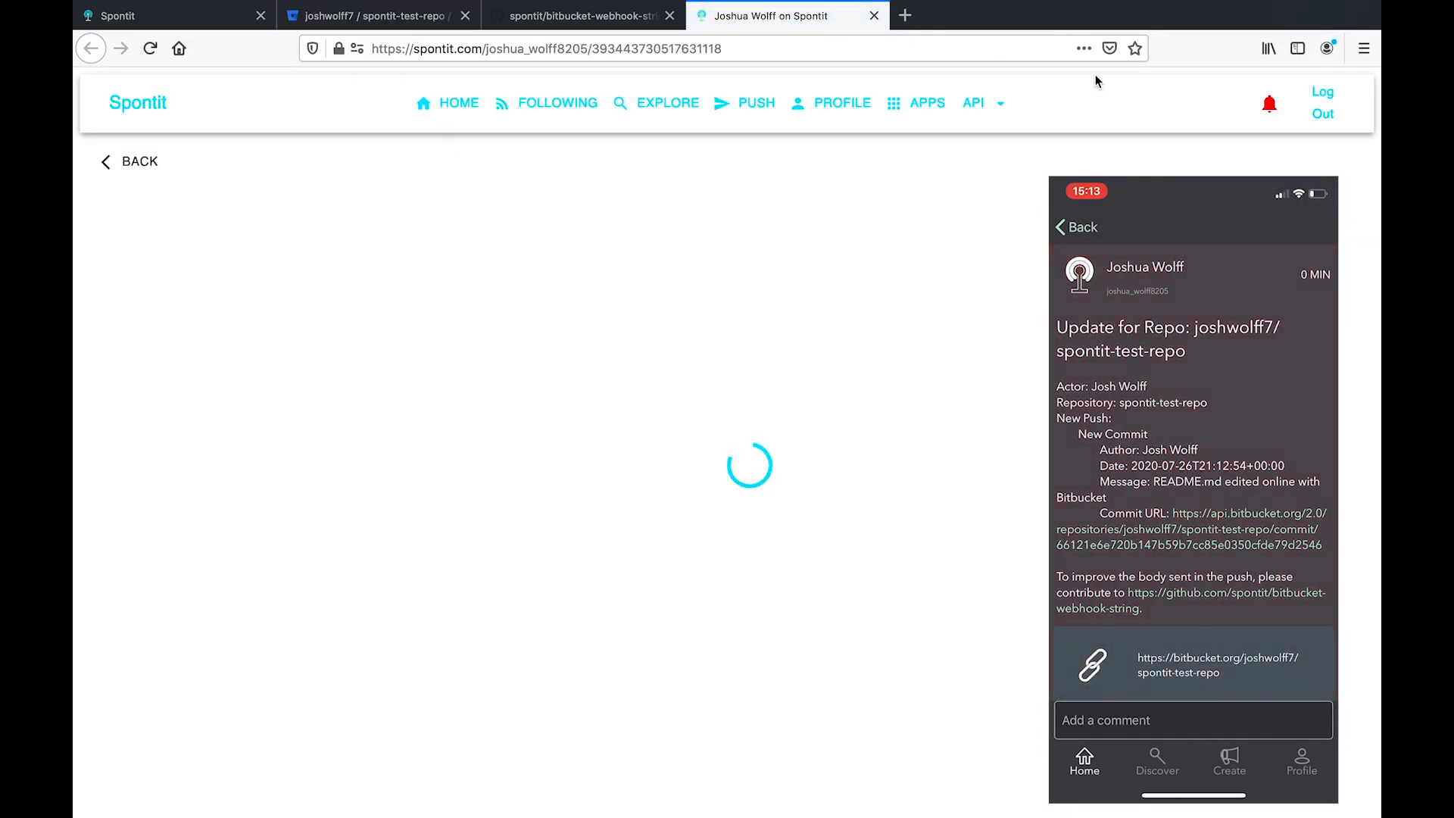
{"action": "scroll", "coordinate": [918, 400], "scroll_direction": "down", "scroll_amount": 1}
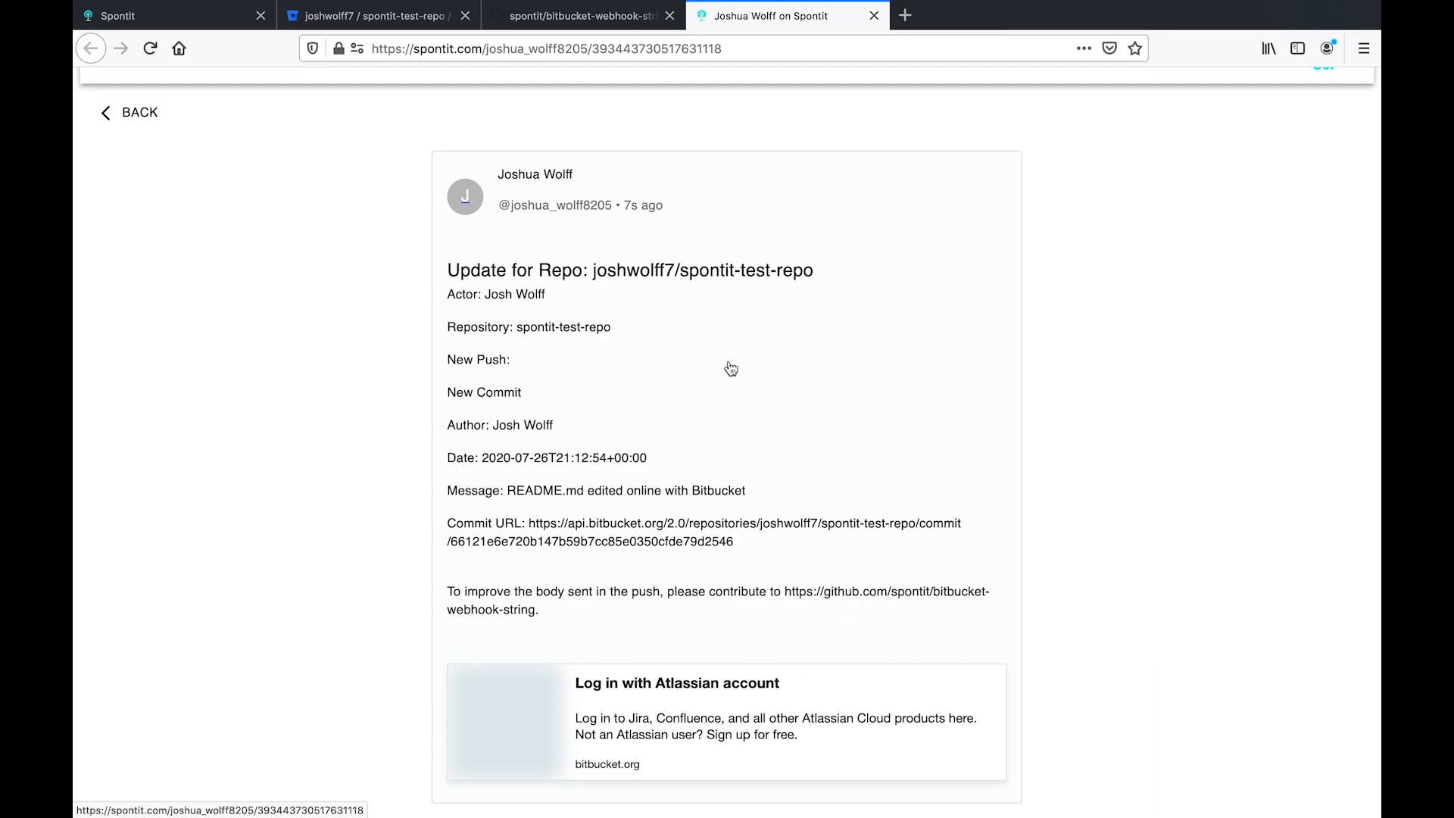
- Read through the bitbucket-webhook-string README on GitHub, then return to Spontit's API Keys page
{"action": "left_click", "coordinate": [612, 22]}
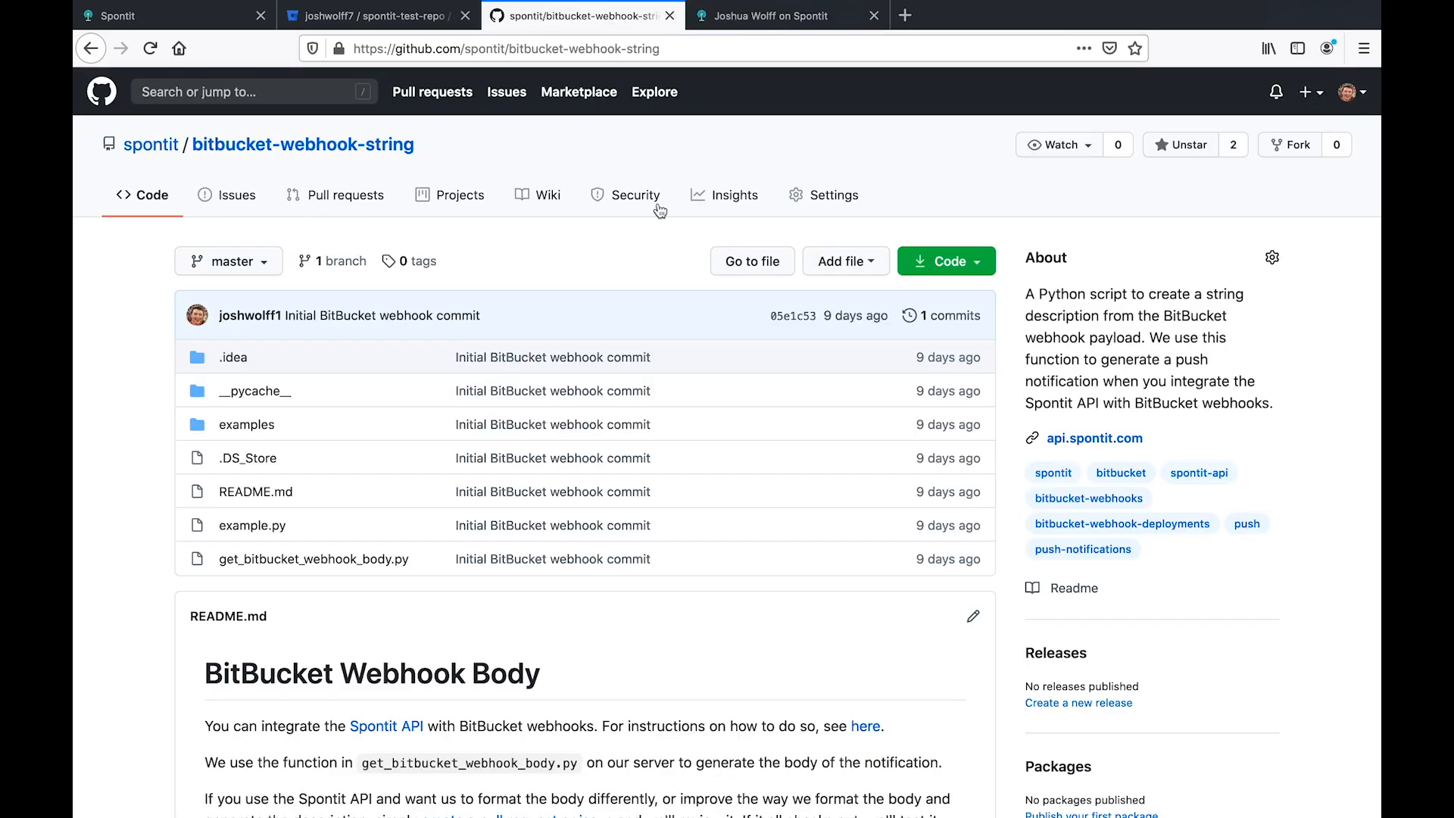
{"action": "scroll", "coordinate": [633, 371], "scroll_direction": "down", "scroll_amount": 3}
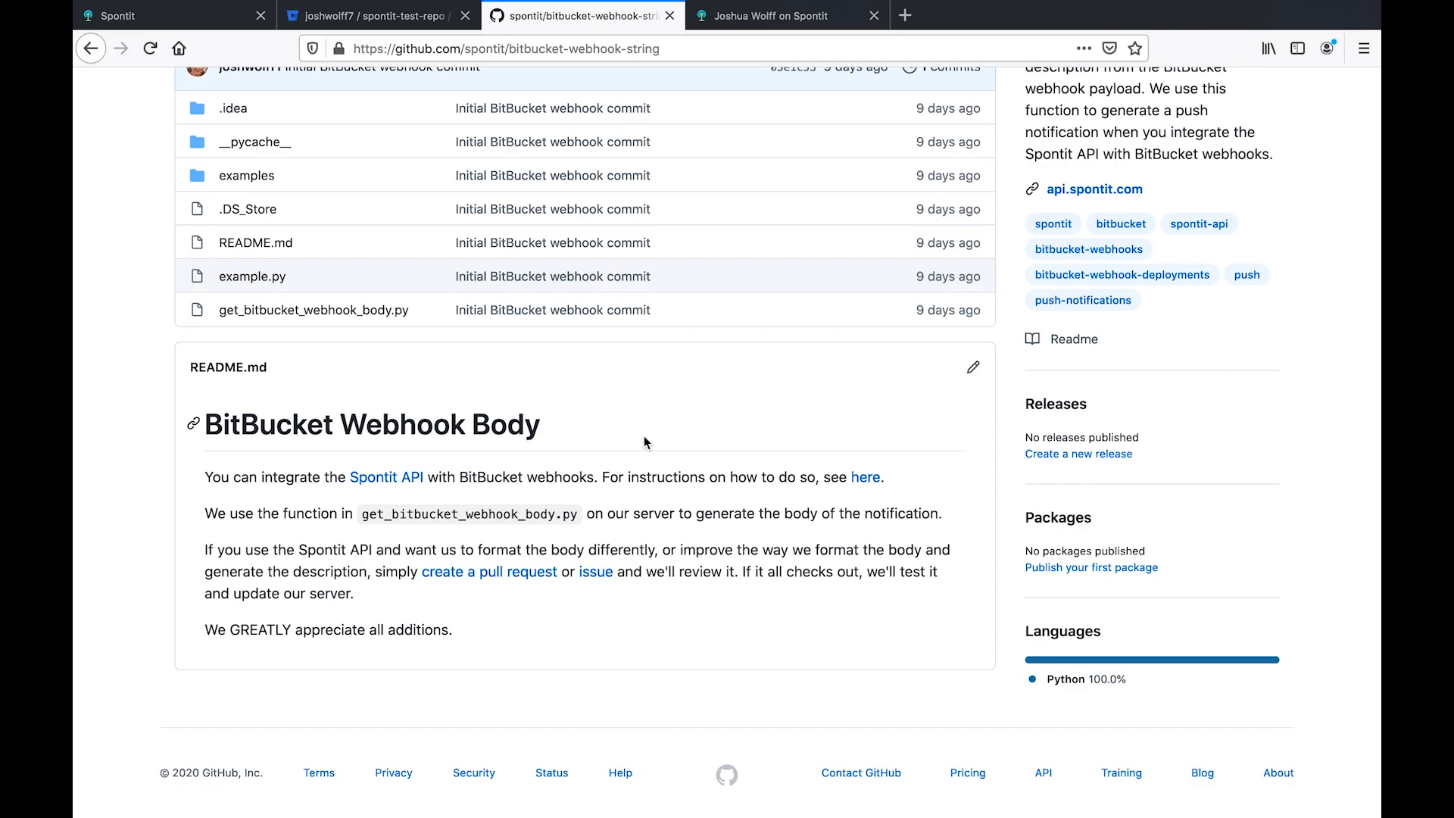
{"action": "scroll", "coordinate": [644, 504], "scroll_direction": "up", "scroll_amount": 4}
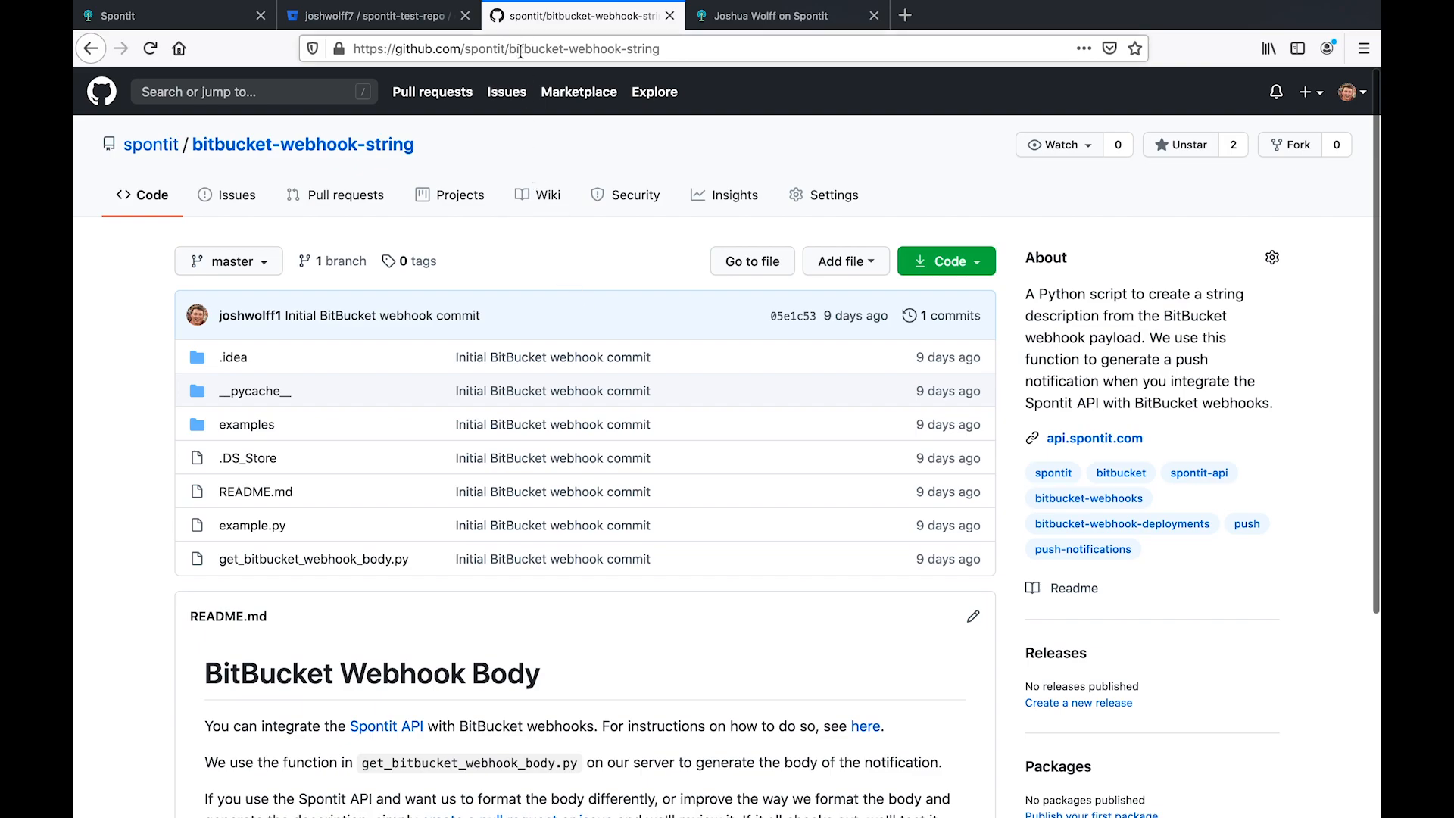
{"action": "left_click", "coordinate": [223, 23]}
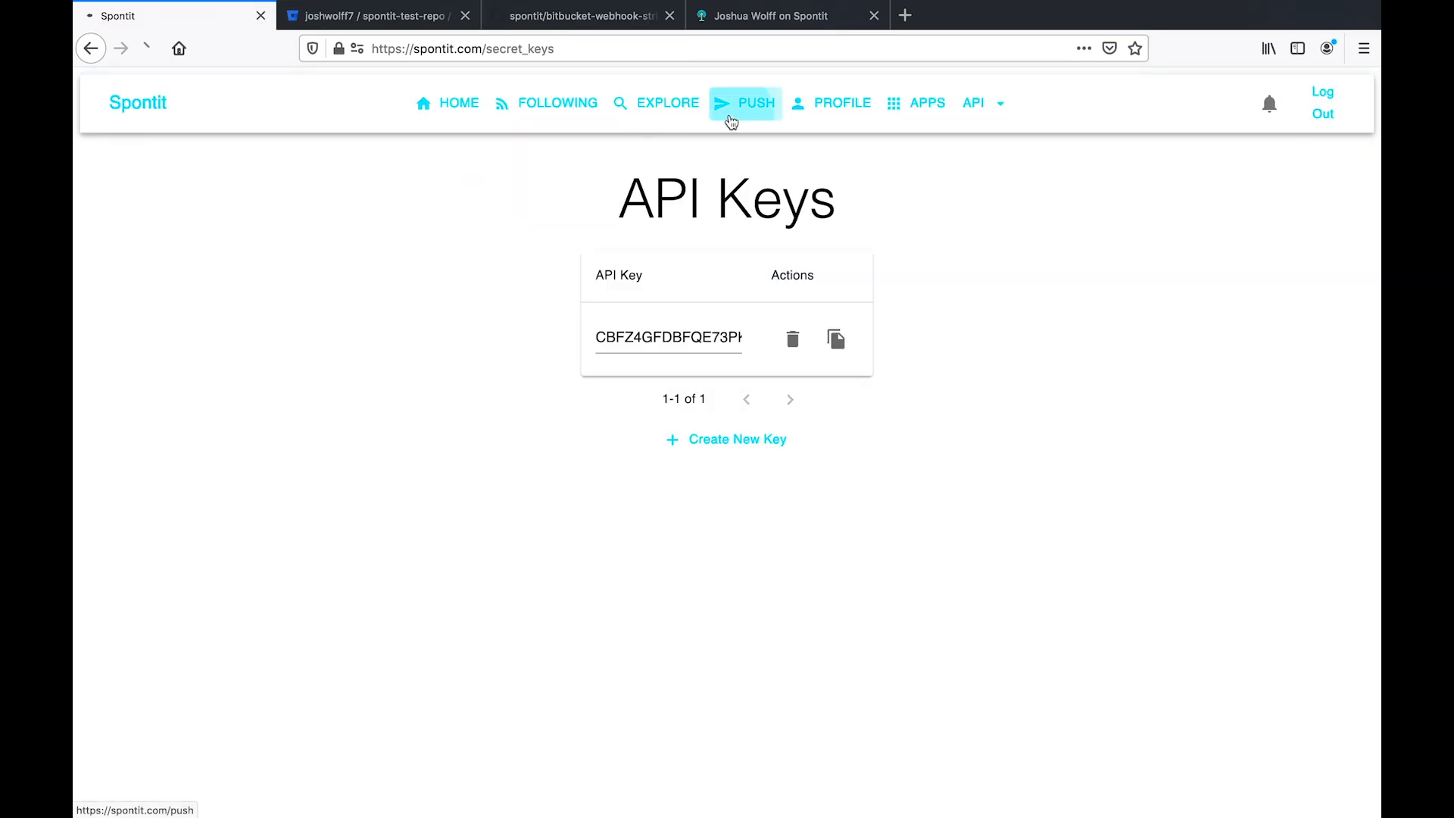
- Create a new Spontit channel named 'Bitbucket Repo'
{"action": "left_click", "coordinate": [728, 120]}
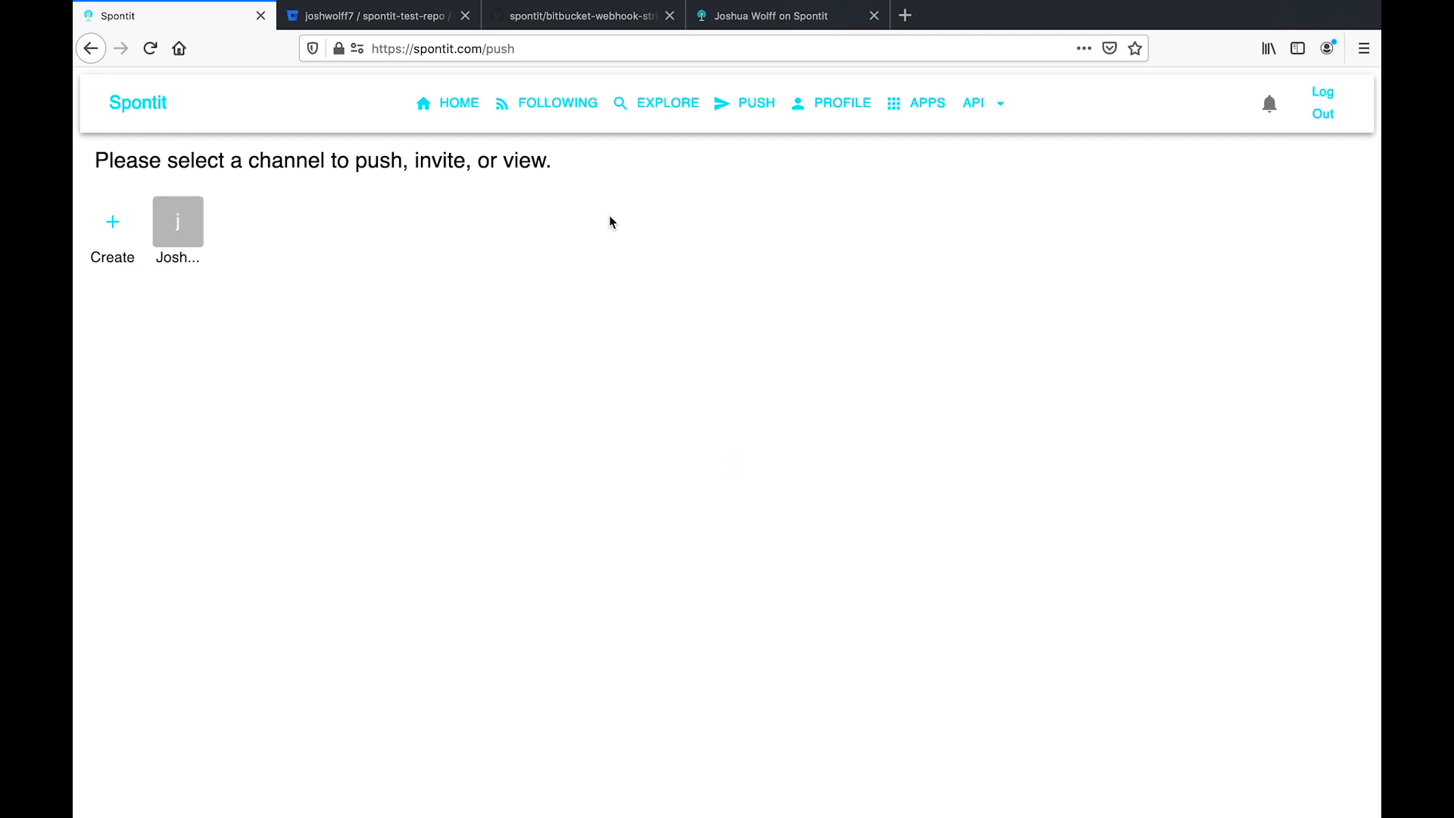
{"action": "left_click", "coordinate": [121, 240]}
{"action": "left_click", "coordinate": [606, 457]}
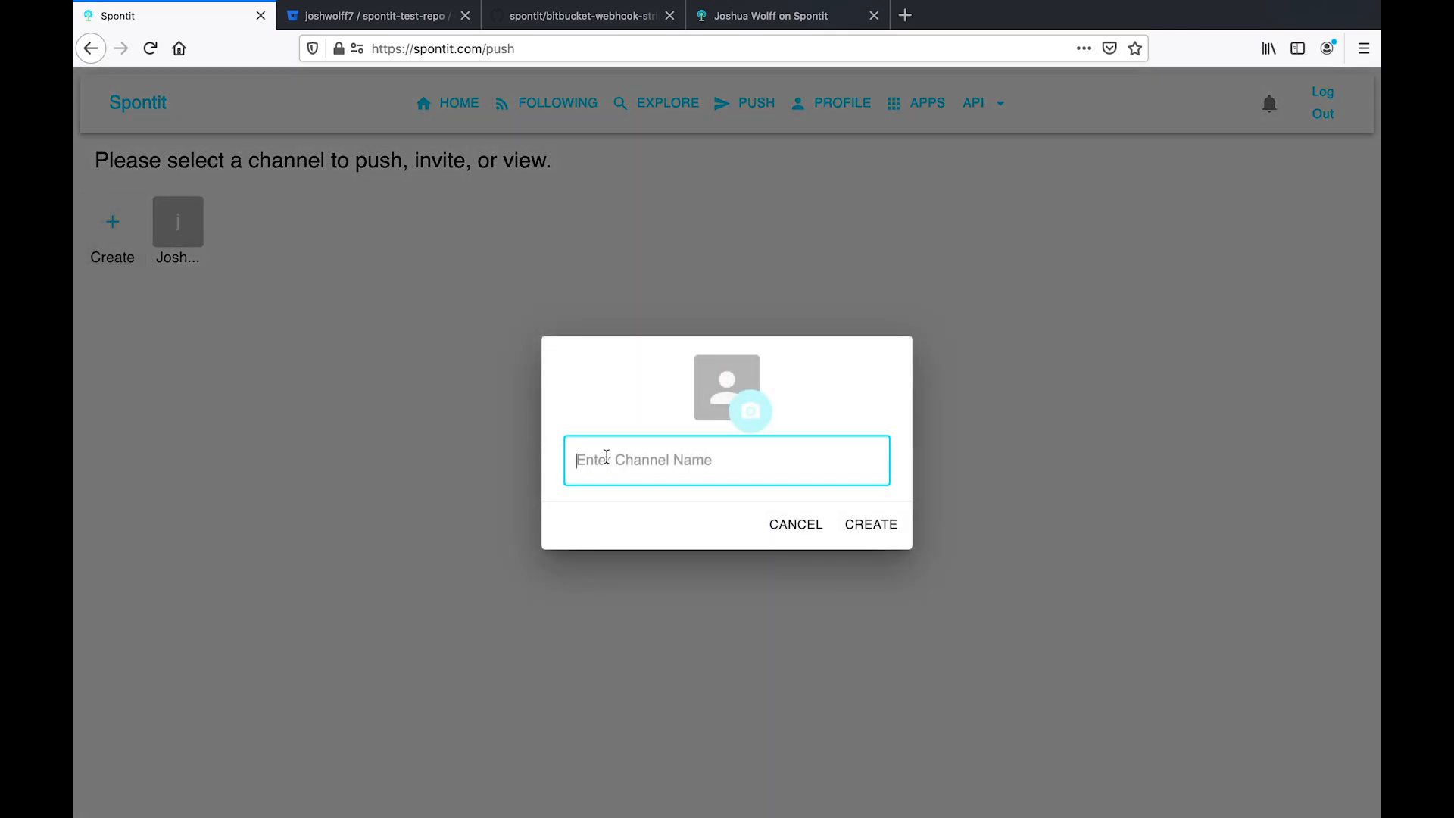
{"action": "type", "text": "Bitbucket Repo"}
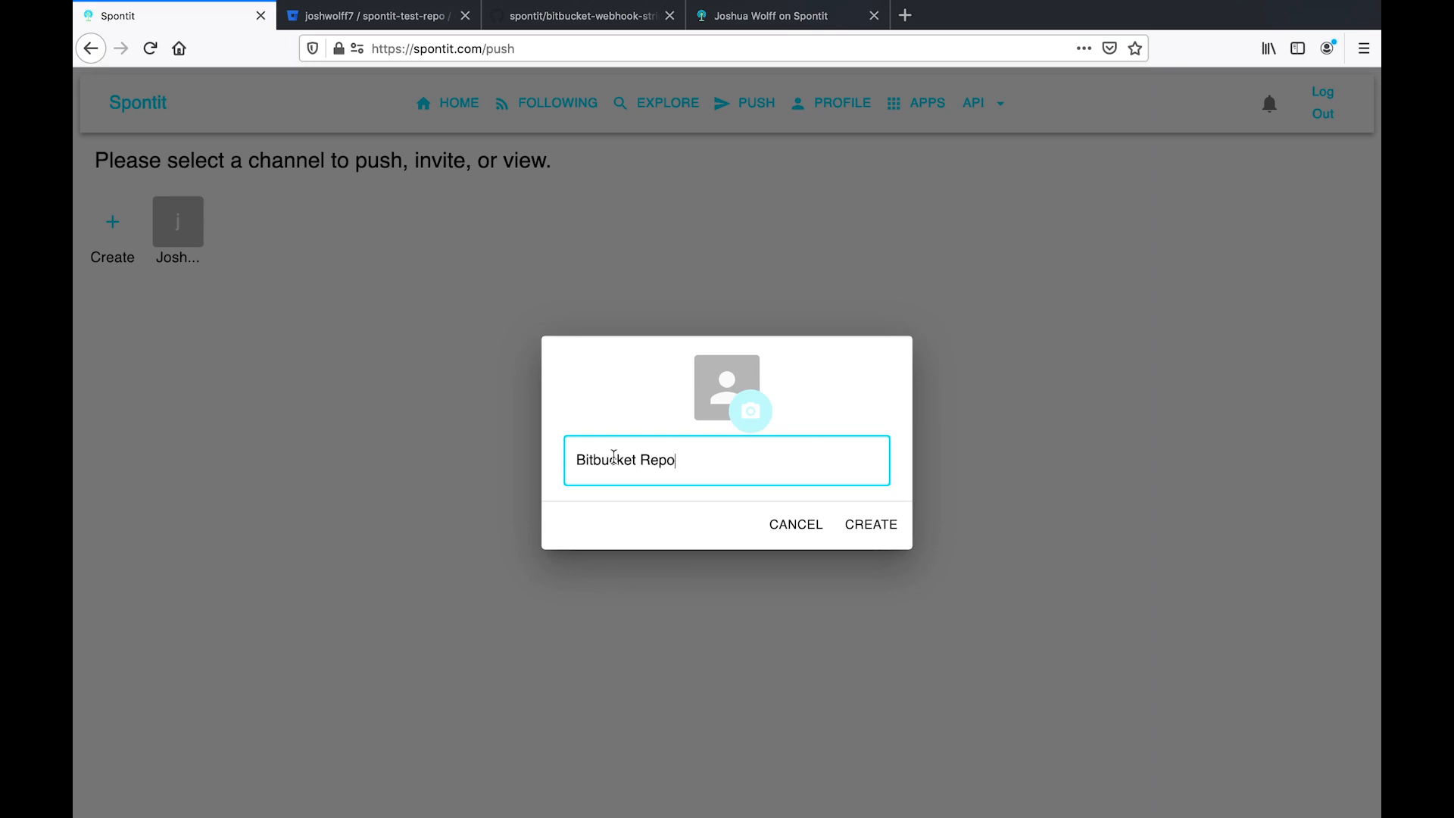
{"action": "left_click", "coordinate": [880, 524]}
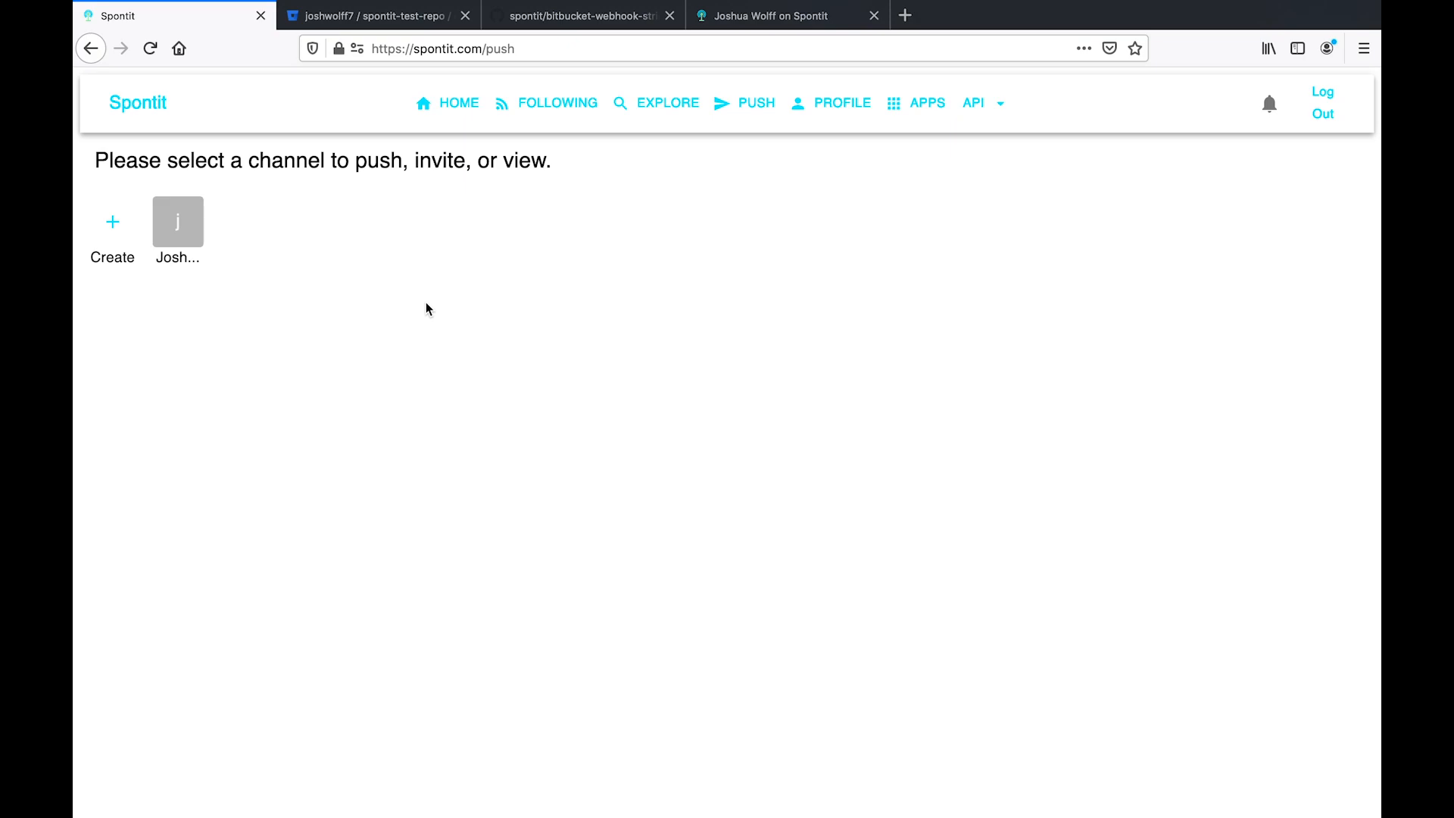
- View the Bitbucket Repo channel page and pick up its handle from the address, then return to Bitbucket
{"action": "left_click", "coordinate": [243, 227]}
{"action": "left_click", "coordinate": [785, 520]}
{"action": "left_click_drag", "start_coordinate": [677, 61], "coordinate": [486, 50]}
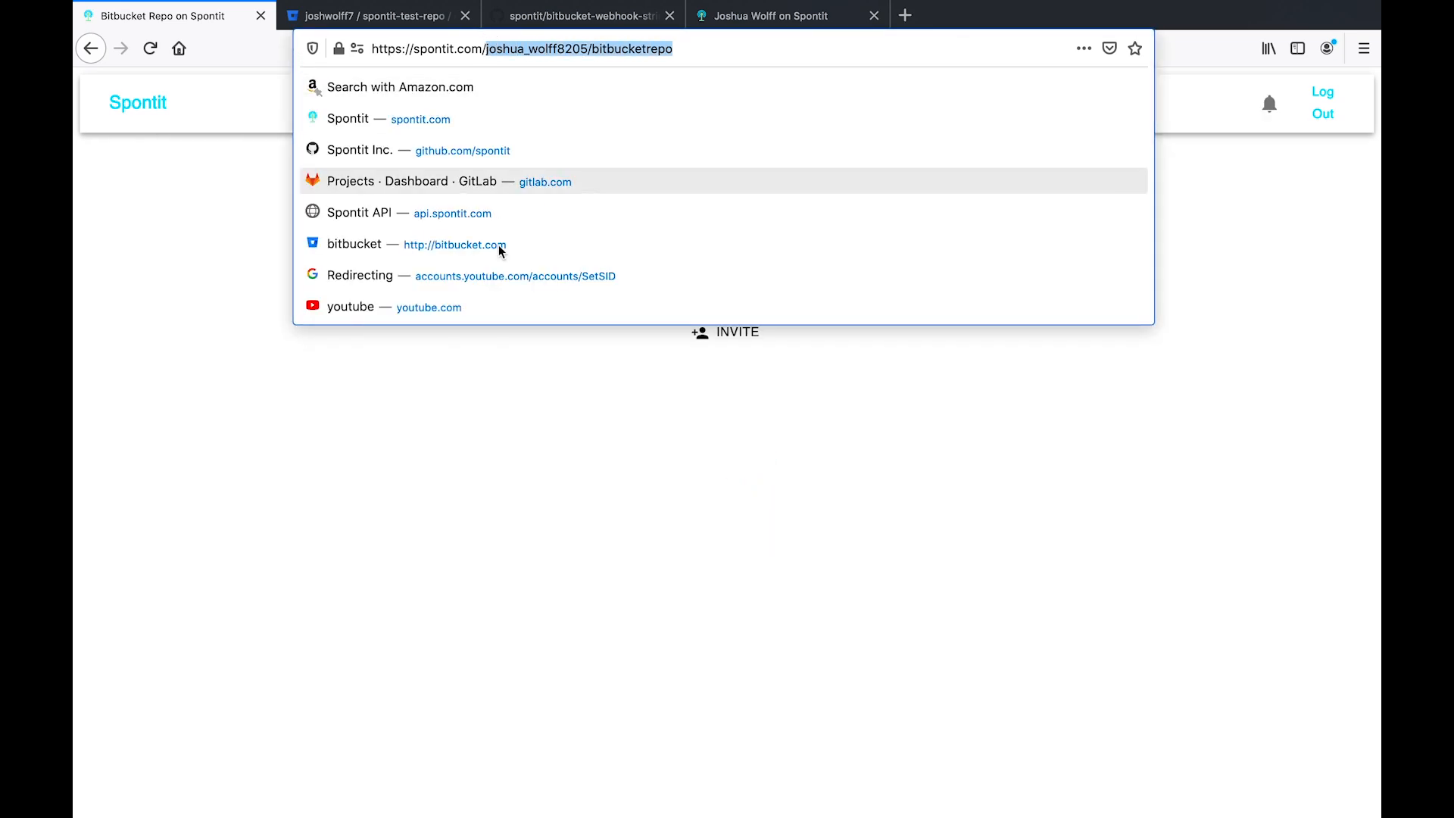
{"action": "left_click", "coordinate": [508, 342]}
{"action": "left_click_drag", "start_coordinate": [638, 250], "coordinate": [835, 254]}
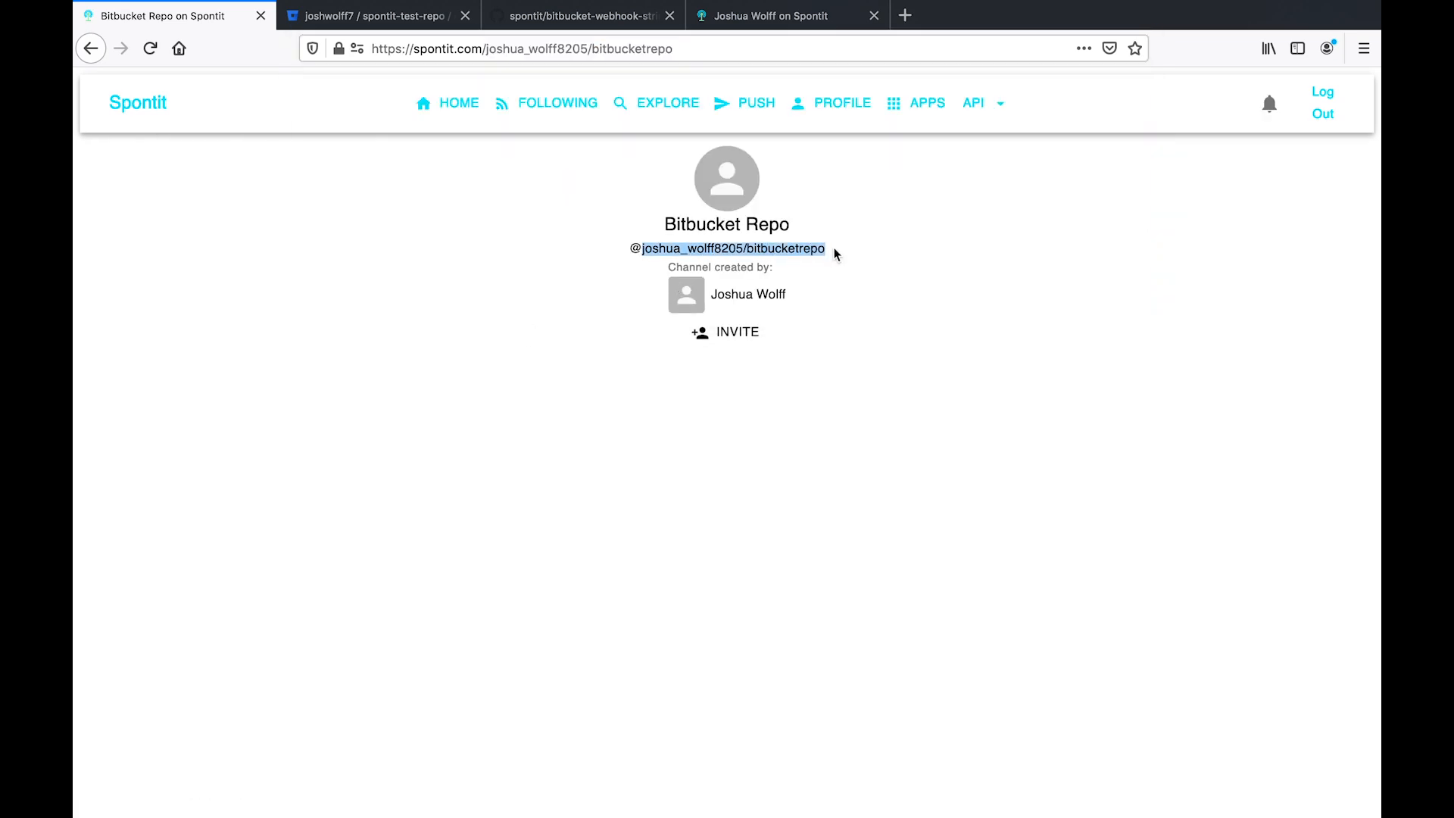
{"action": "left_click", "coordinate": [661, 52]}
{"action": "double_click", "coordinate": [660, 52]}
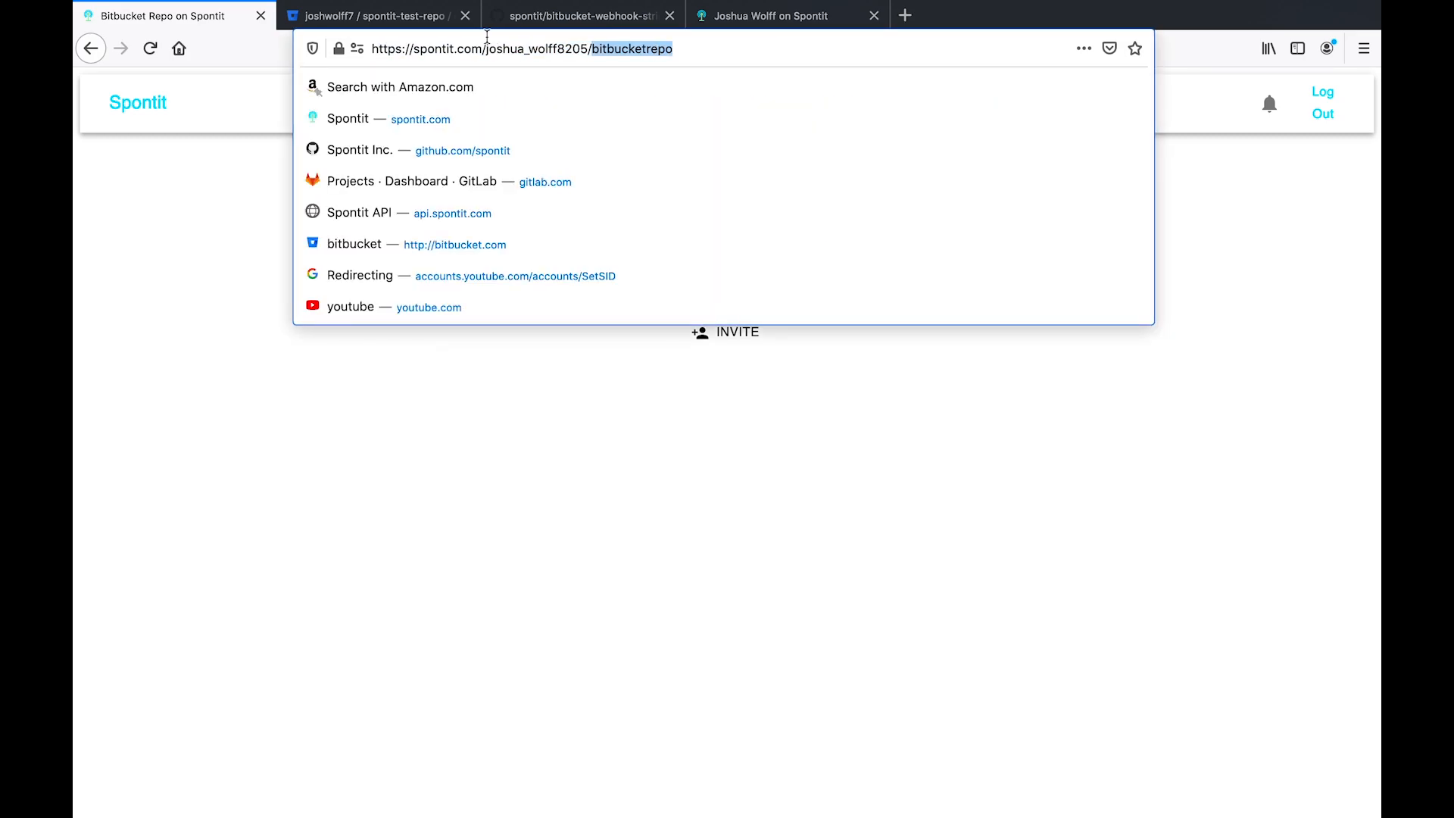
{"action": "left_click", "coordinate": [429, 25]}
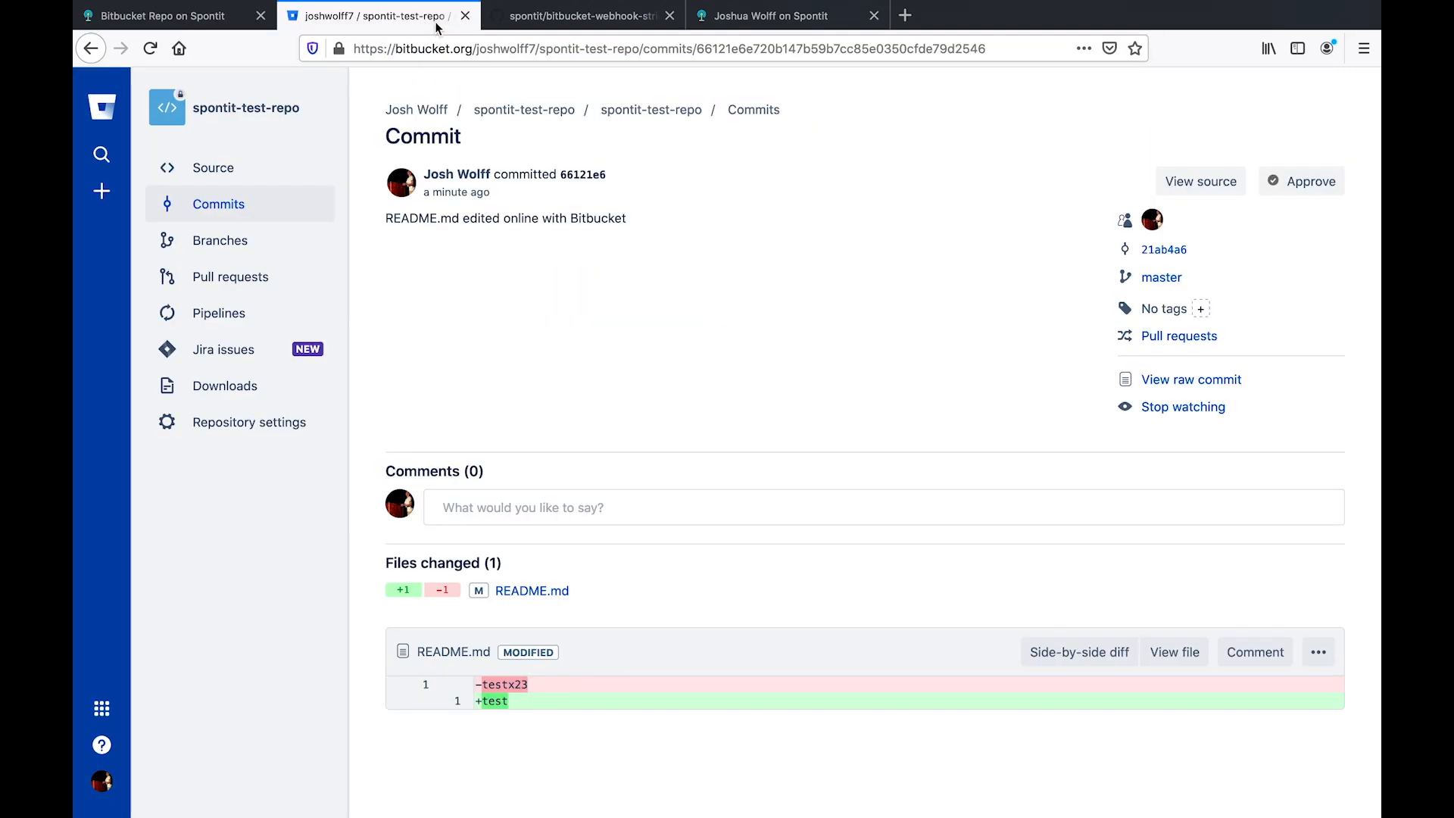
- Go to the repository's Webhooks settings
{"action": "left_click", "coordinate": [286, 422]}
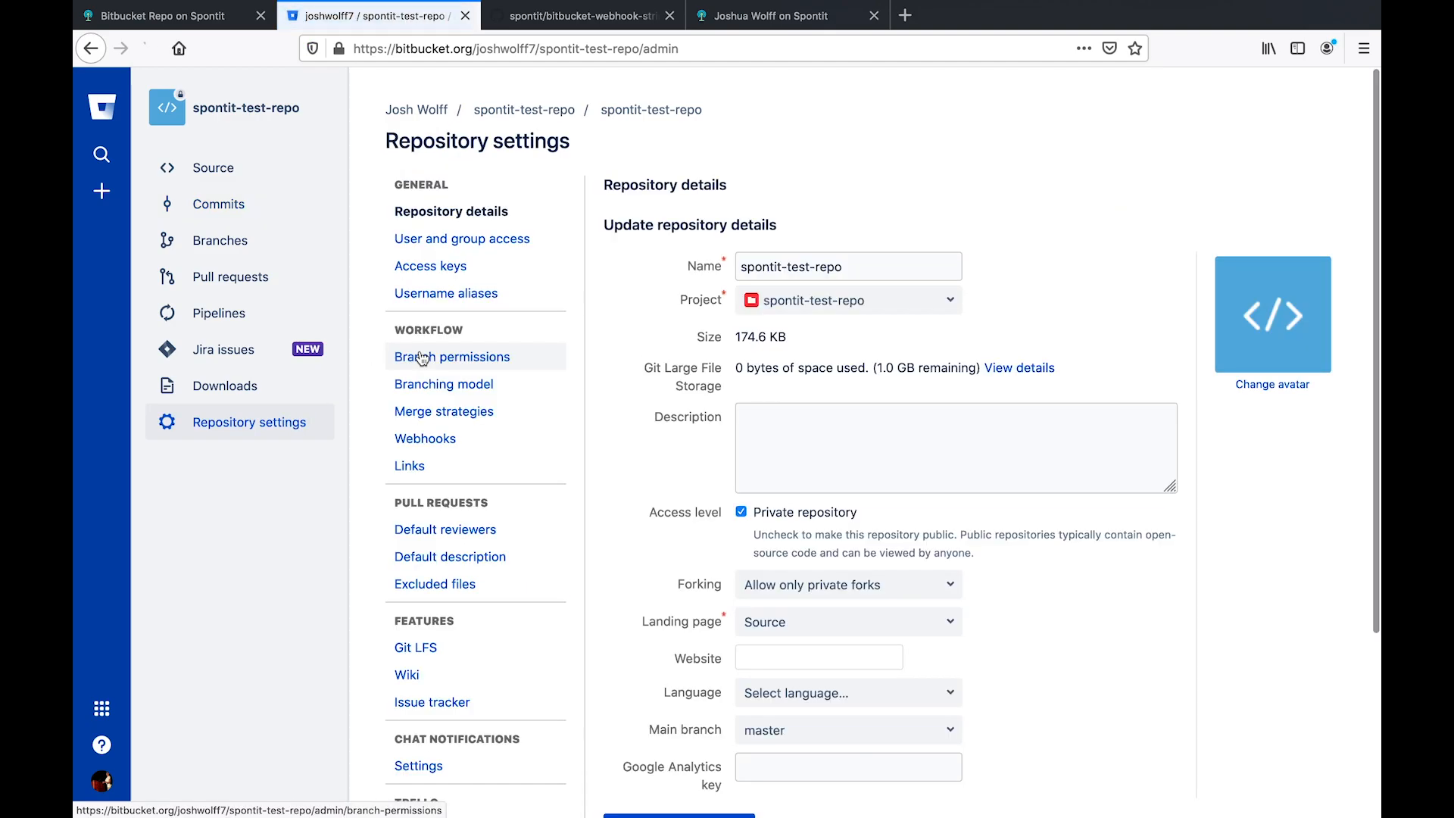
{"action": "scroll", "coordinate": [505, 438], "scroll_direction": "down", "scroll_amount": 1}
{"action": "scroll", "coordinate": [505, 438], "scroll_direction": "down", "scroll_amount": 3}
{"action": "scroll", "coordinate": [465, 412], "scroll_direction": "up", "scroll_amount": 4}
{"action": "left_click", "coordinate": [436, 439]}
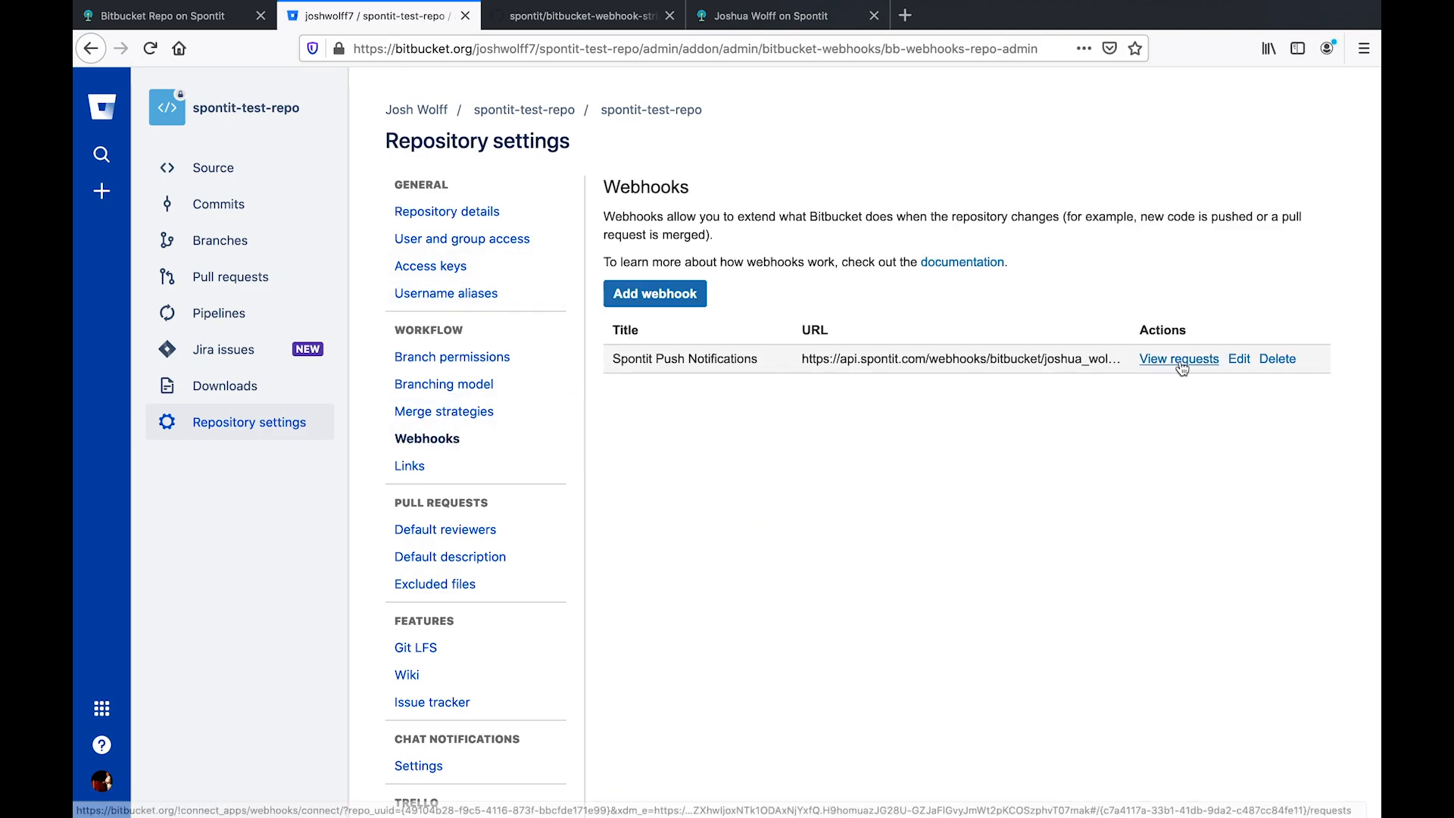
- Insert /bitbucketrepo before ?secretKey in the Spontit Push Notifications webhook URL and save it
{"action": "left_click", "coordinate": [1237, 360]}
{"action": "left_click_drag", "start_coordinate": [926, 307], "coordinate": [977, 307]}
{"action": "left_click", "coordinate": [880, 309]}
{"action": "type", "text": "/bitbucketrepo?s"}
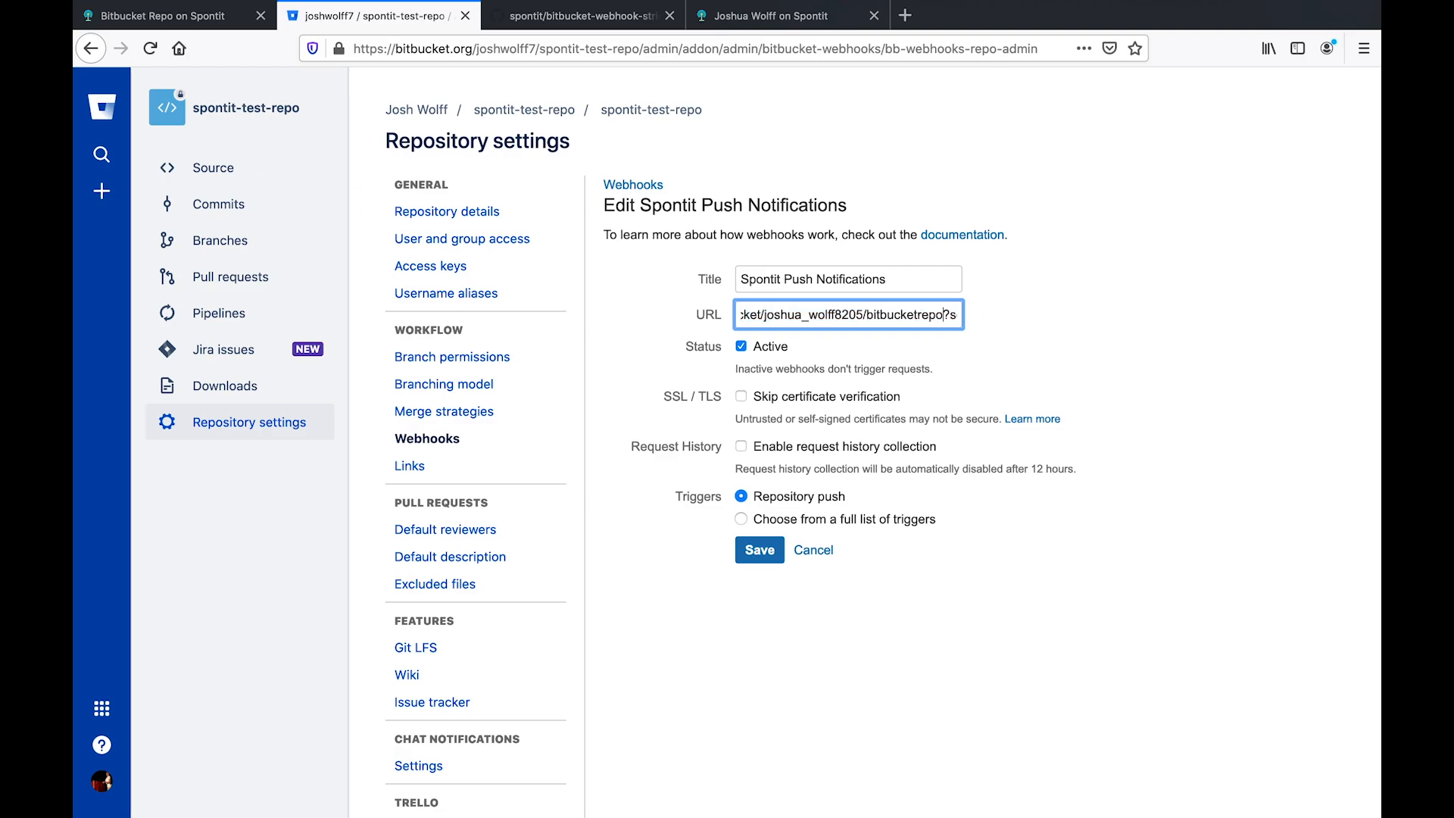
{"action": "left_click", "coordinate": [1056, 324]}
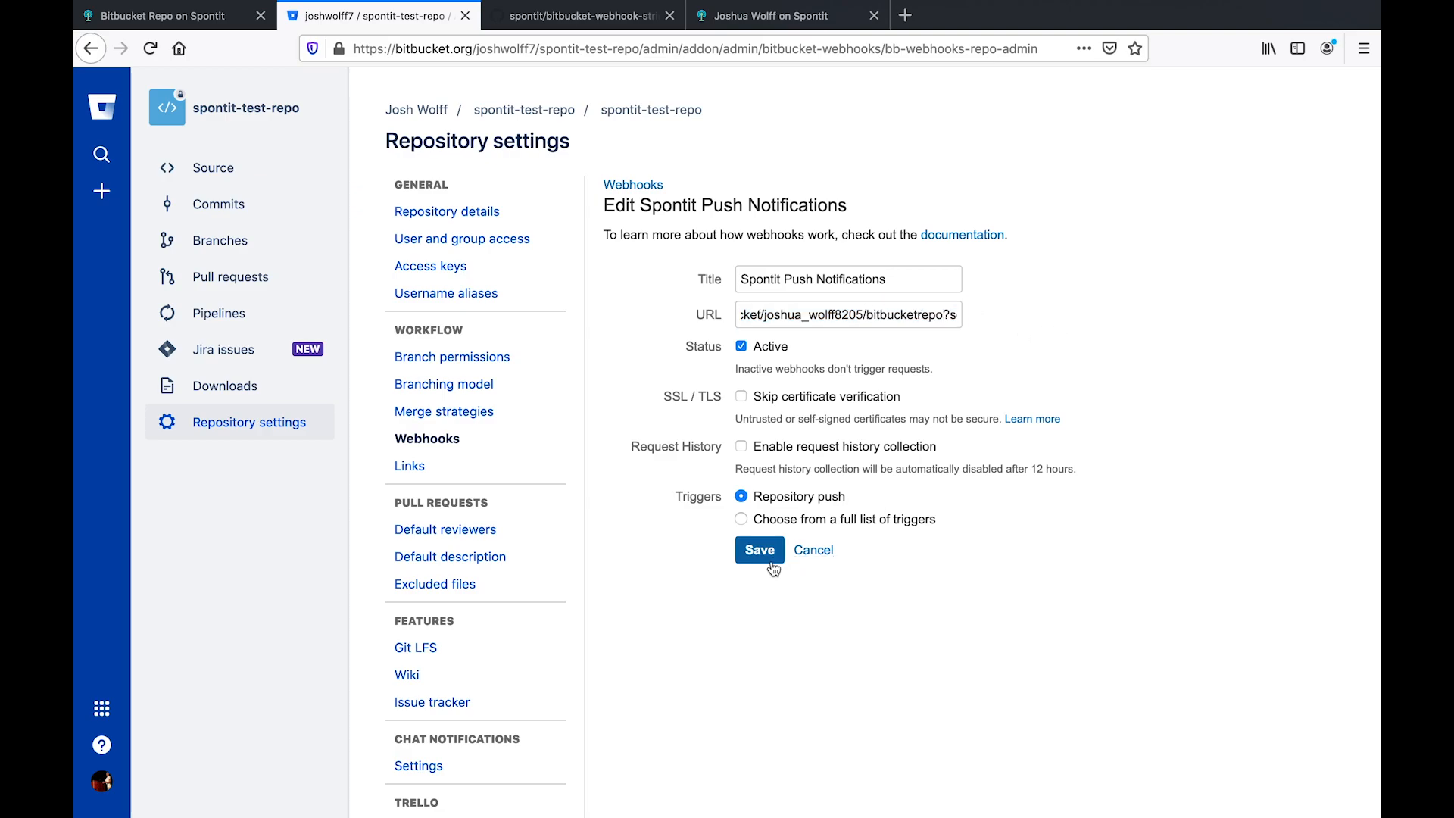
{"action": "left_click", "coordinate": [209, 21]}
{"action": "double_click", "coordinate": [611, 49]}
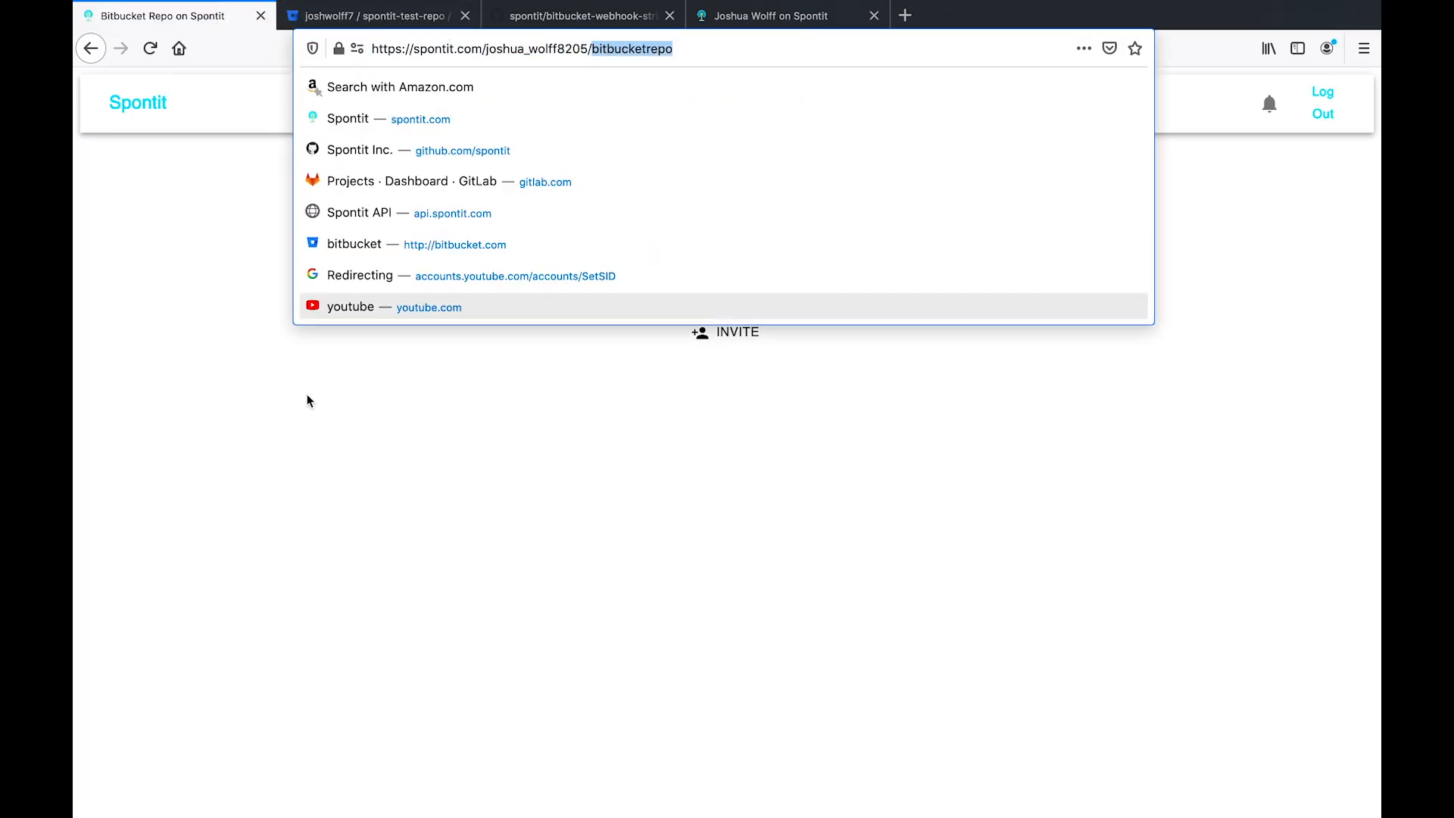
- Open README.md from the repository's Source view
{"action": "left_click", "coordinate": [307, 451]}
{"action": "left_click", "coordinate": [371, 16]}
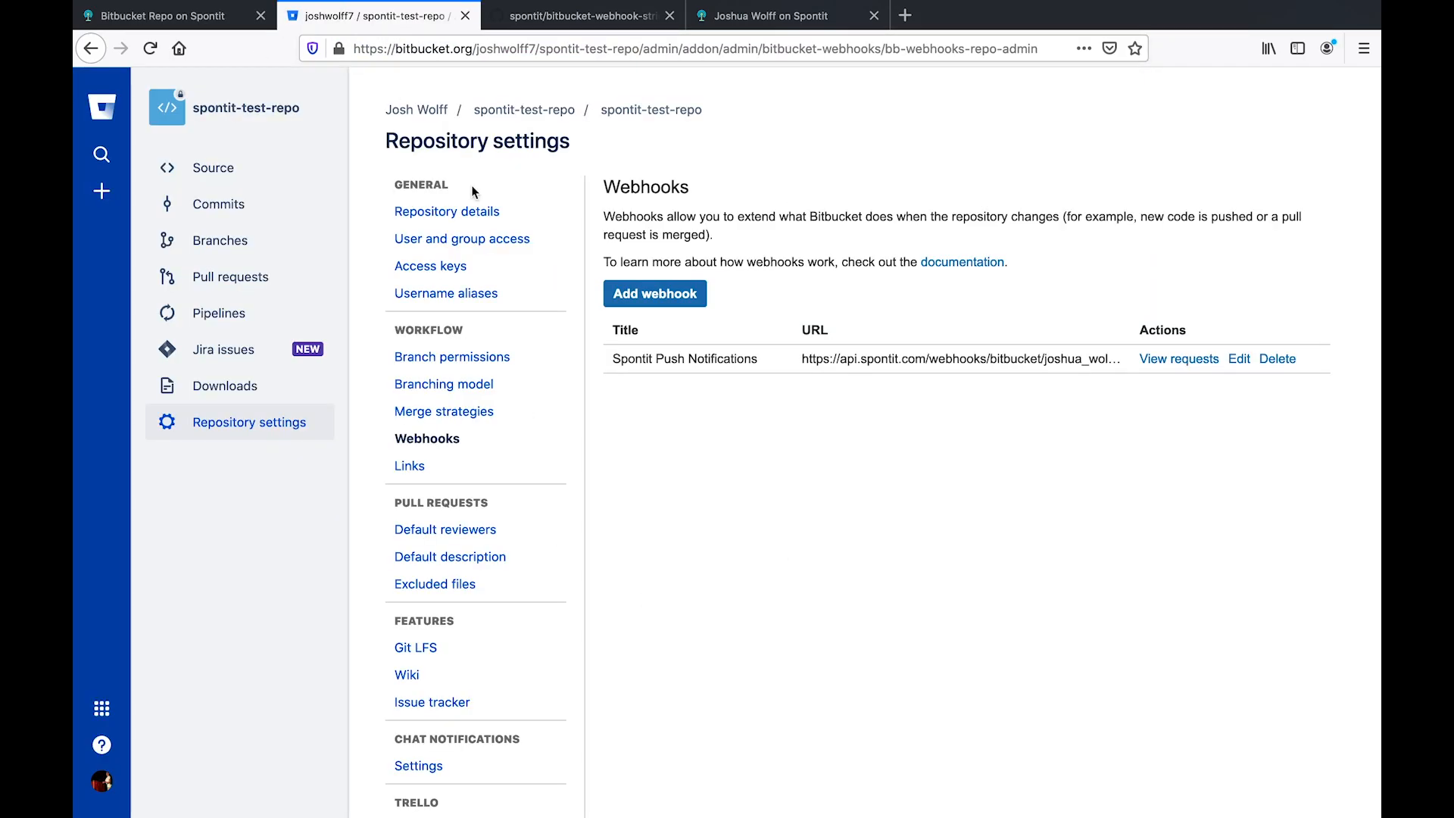
{"action": "left_click", "coordinate": [238, 173]}
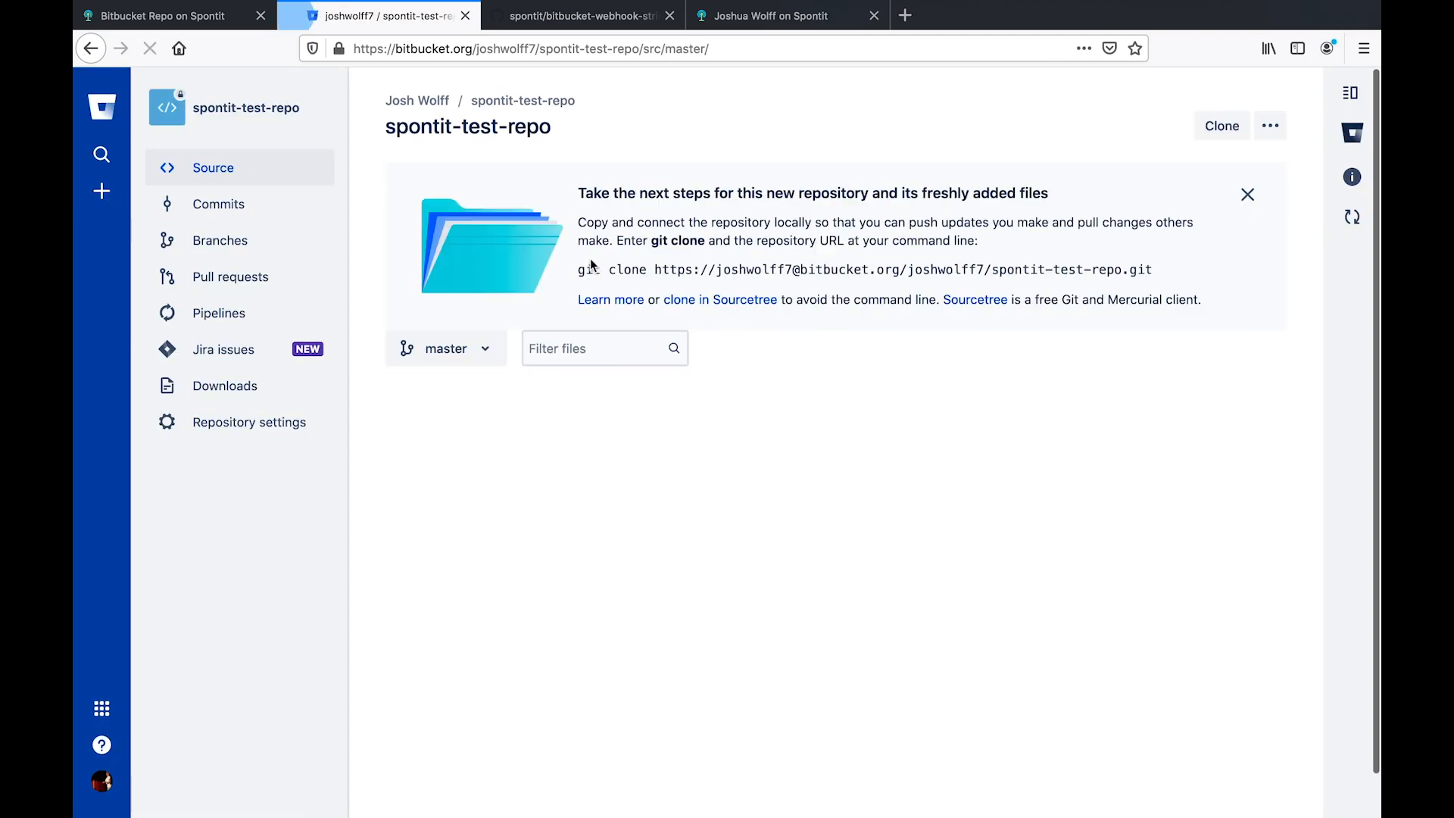
{"action": "left_click", "coordinate": [494, 521]}
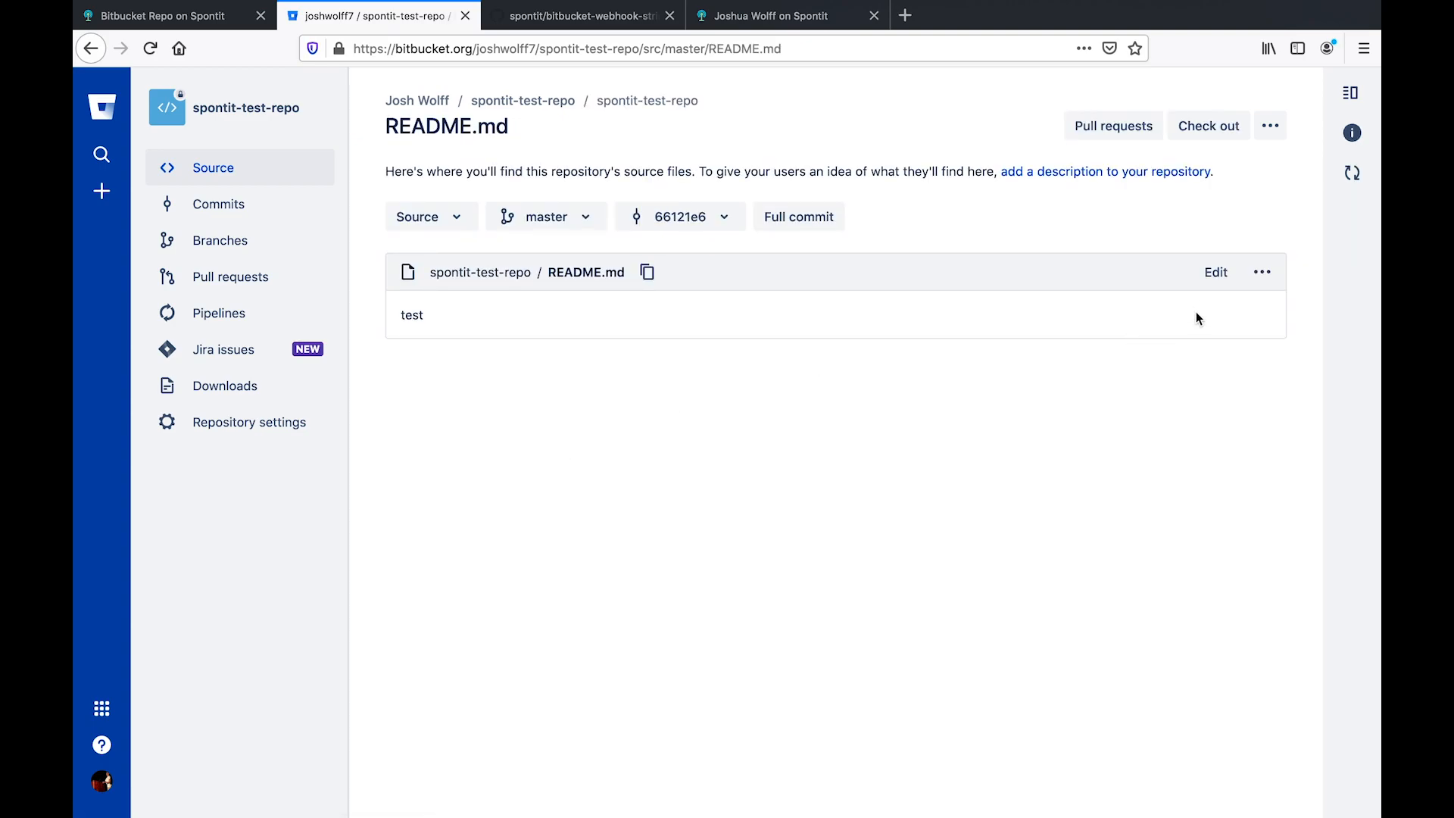
- Edit README.md to read test1 and commit it with the default message
{"action": "left_click", "coordinate": [1215, 272]}
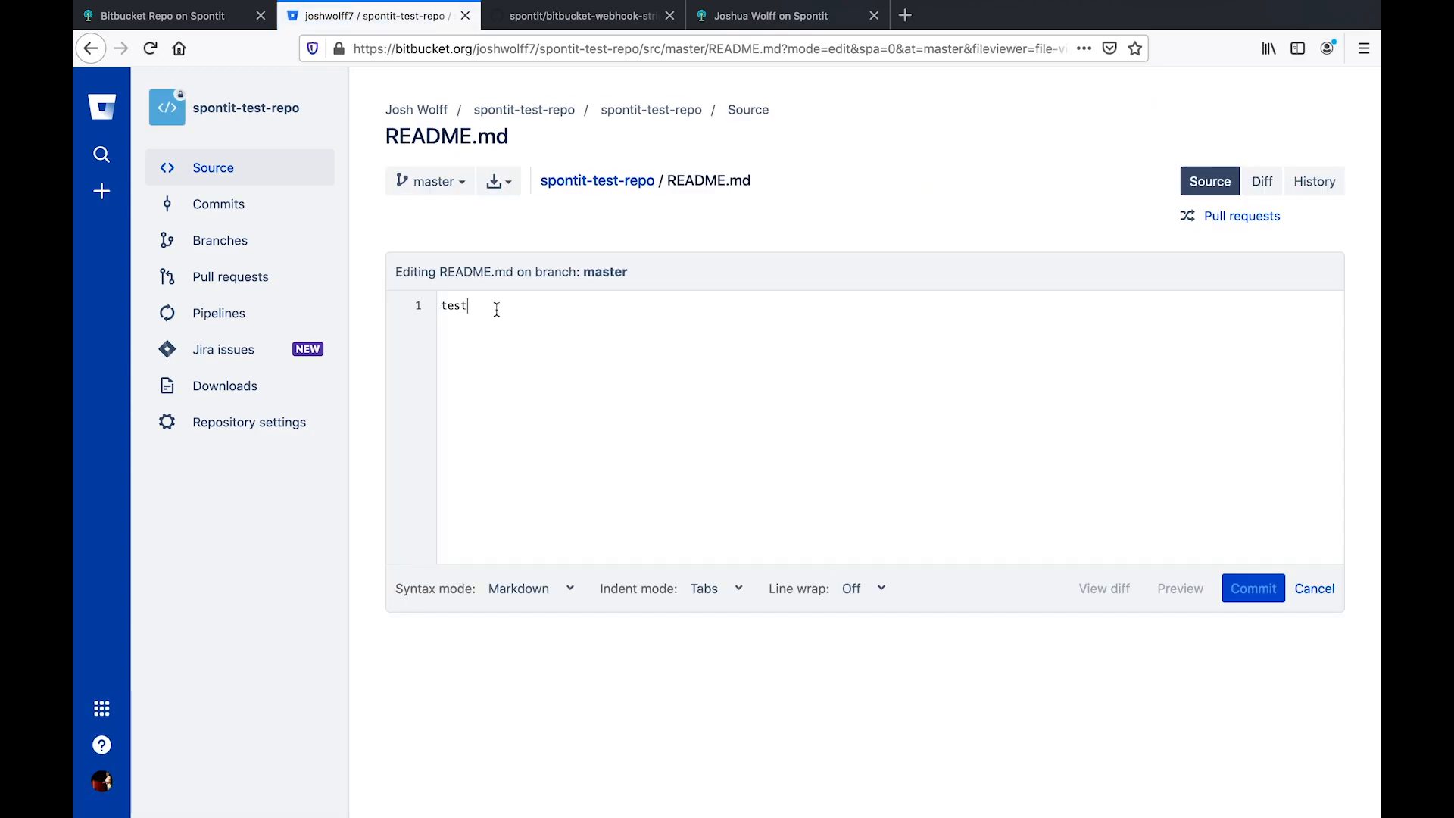
{"action": "type", "text": "1"}
{"action": "left_click", "coordinate": [1239, 582]}
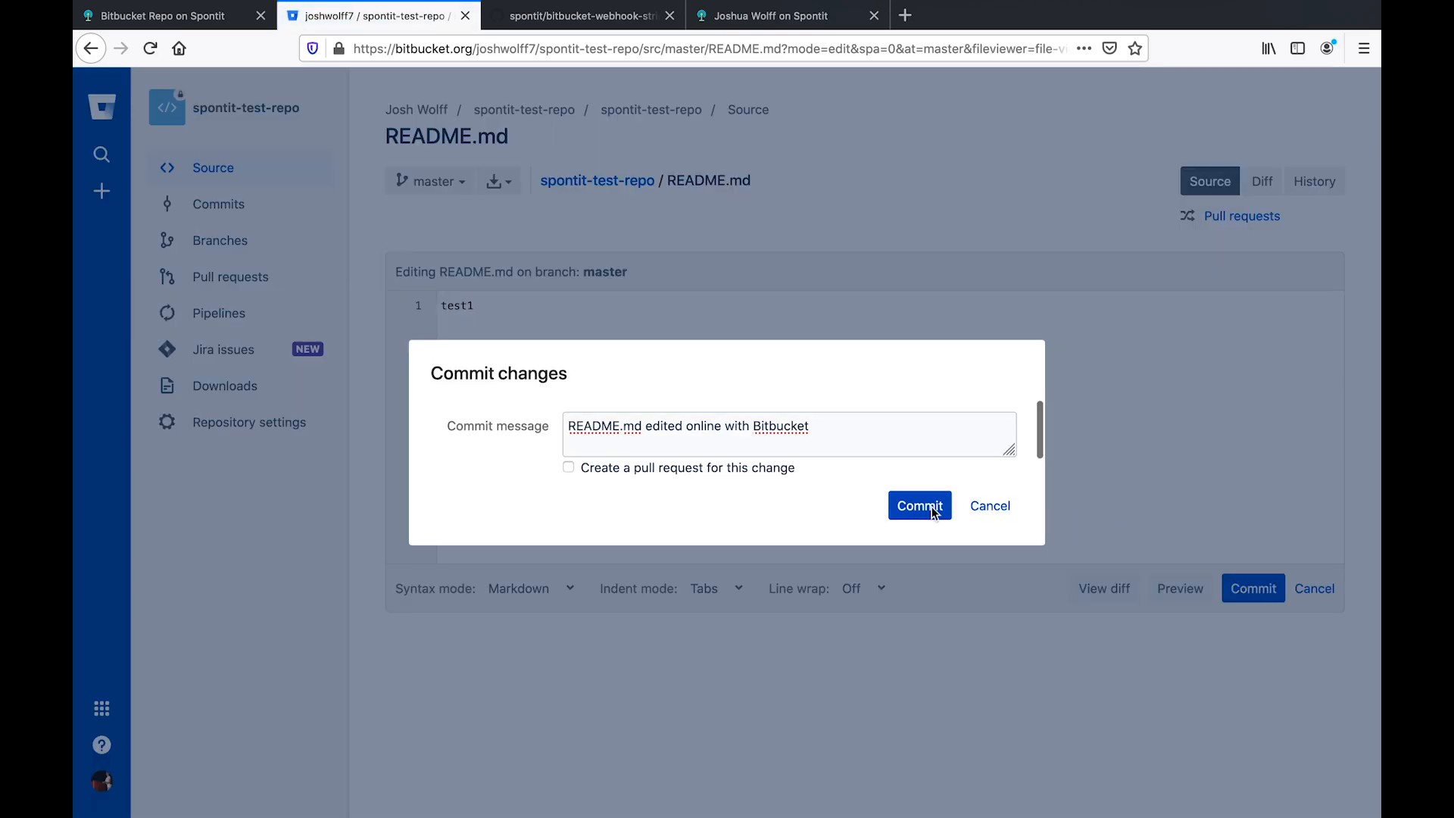
{"action": "left_click", "coordinate": [933, 507]}
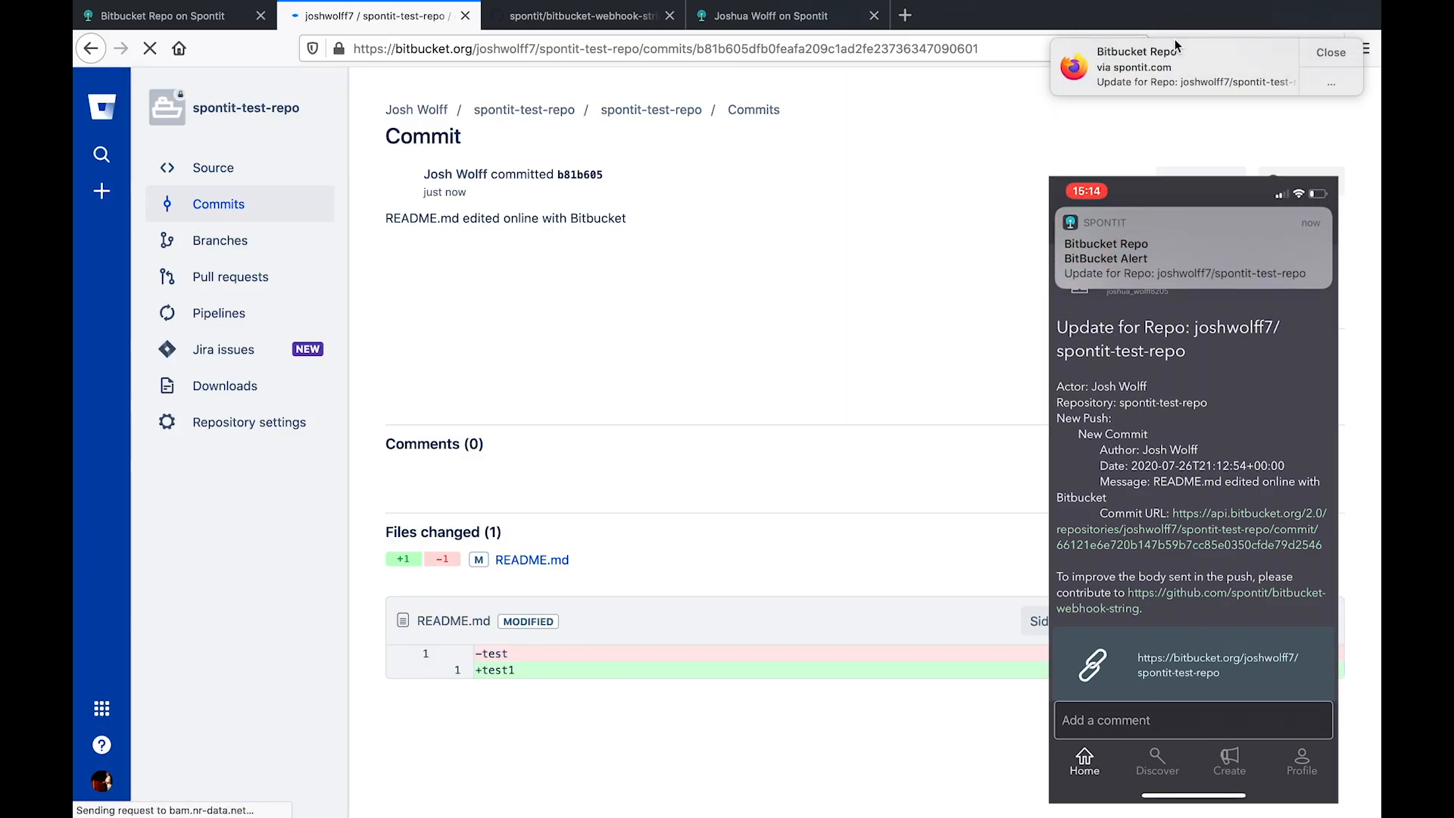
- Follow the README.md push notification to the Bitbucket Repo channel page showing the 'Update for Repo' post
{"action": "left_click", "coordinate": [1177, 50]}
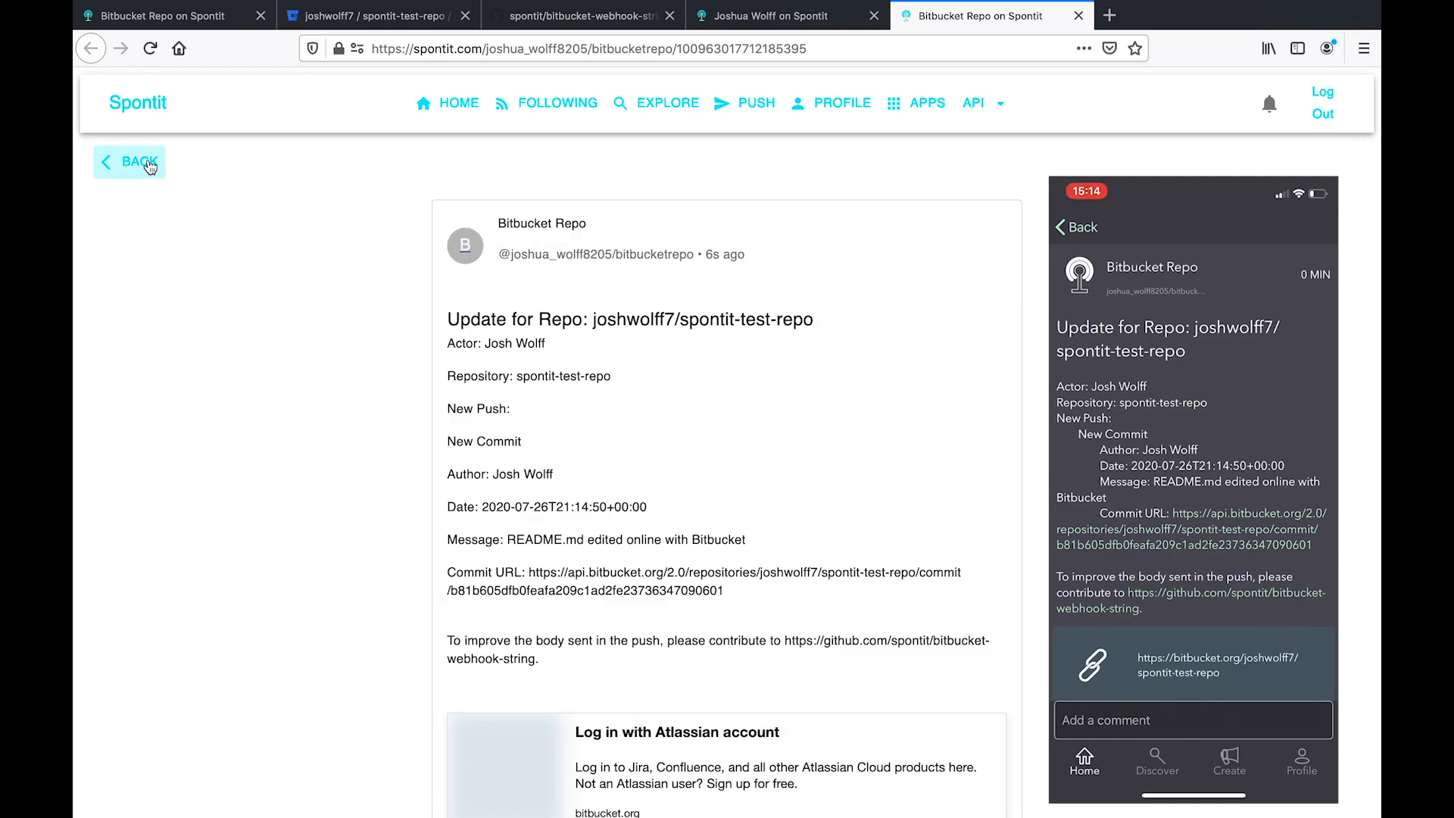
{"action": "left_click", "coordinate": [778, 46]}
{"action": "double_click", "coordinate": [778, 47]}
{"action": "key", "text": "BackSpace"}
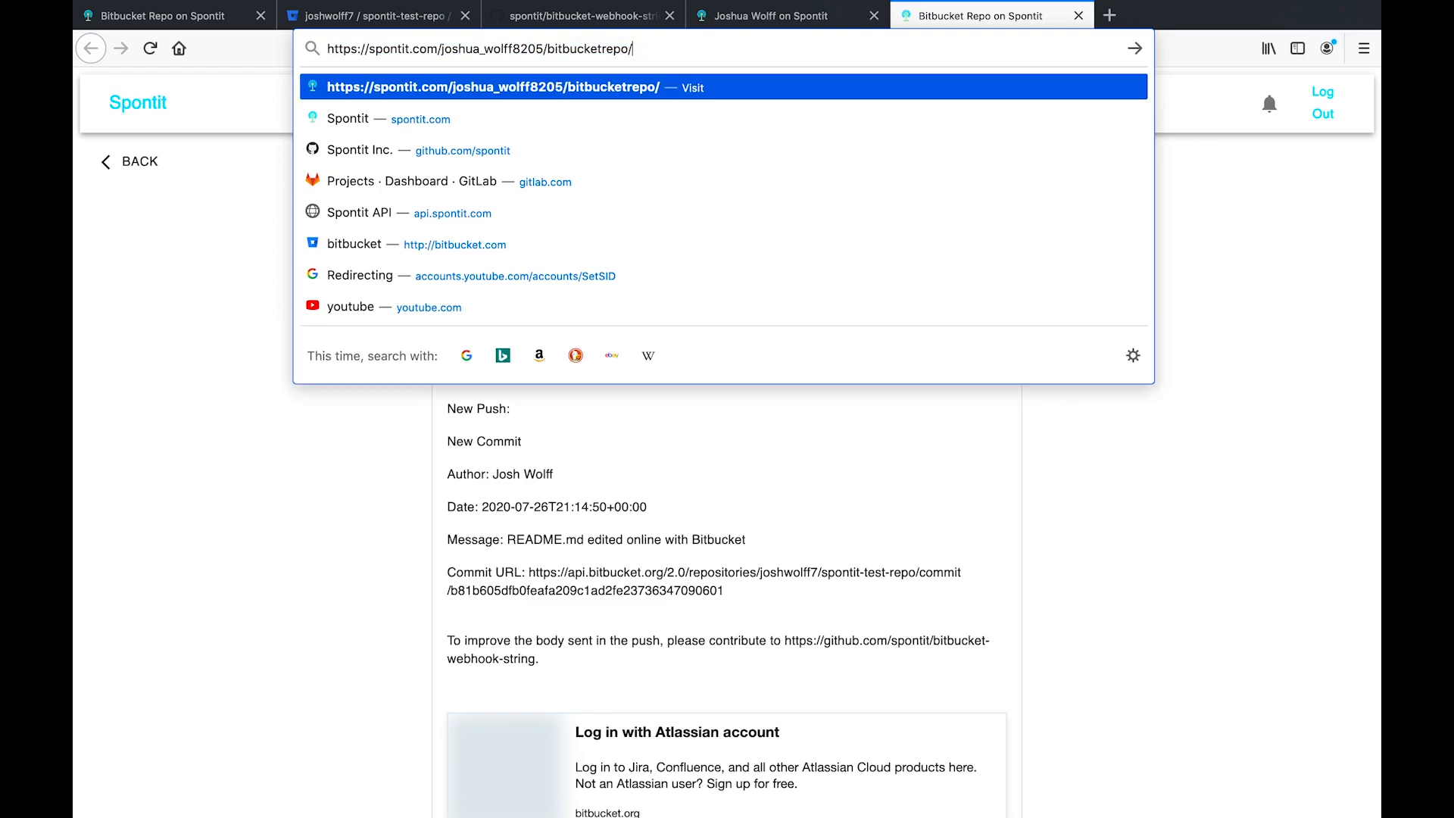
{"action": "key", "text": "Return"}
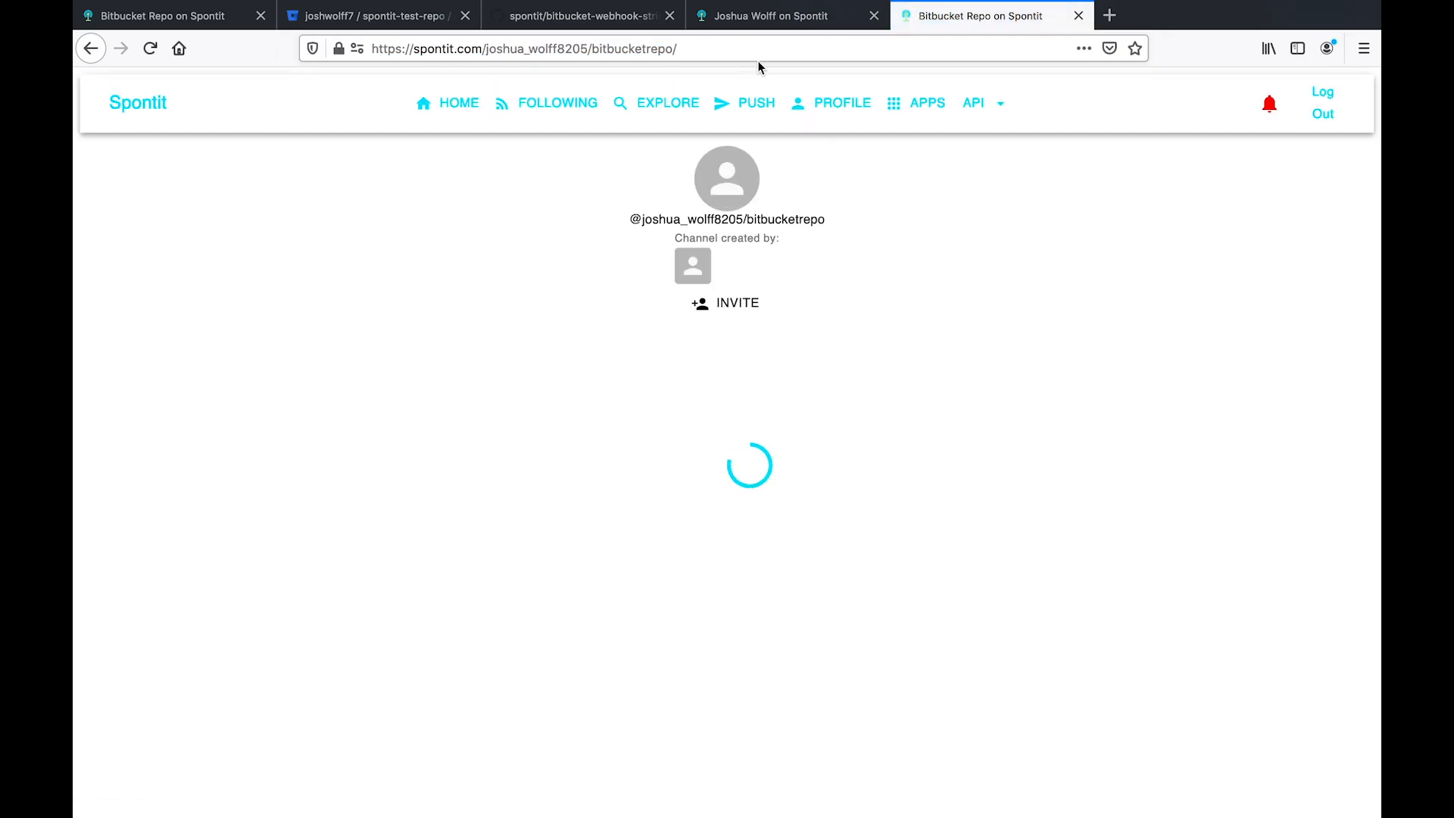
{"action": "scroll", "coordinate": [625, 387], "scroll_direction": "down", "scroll_amount": 3}
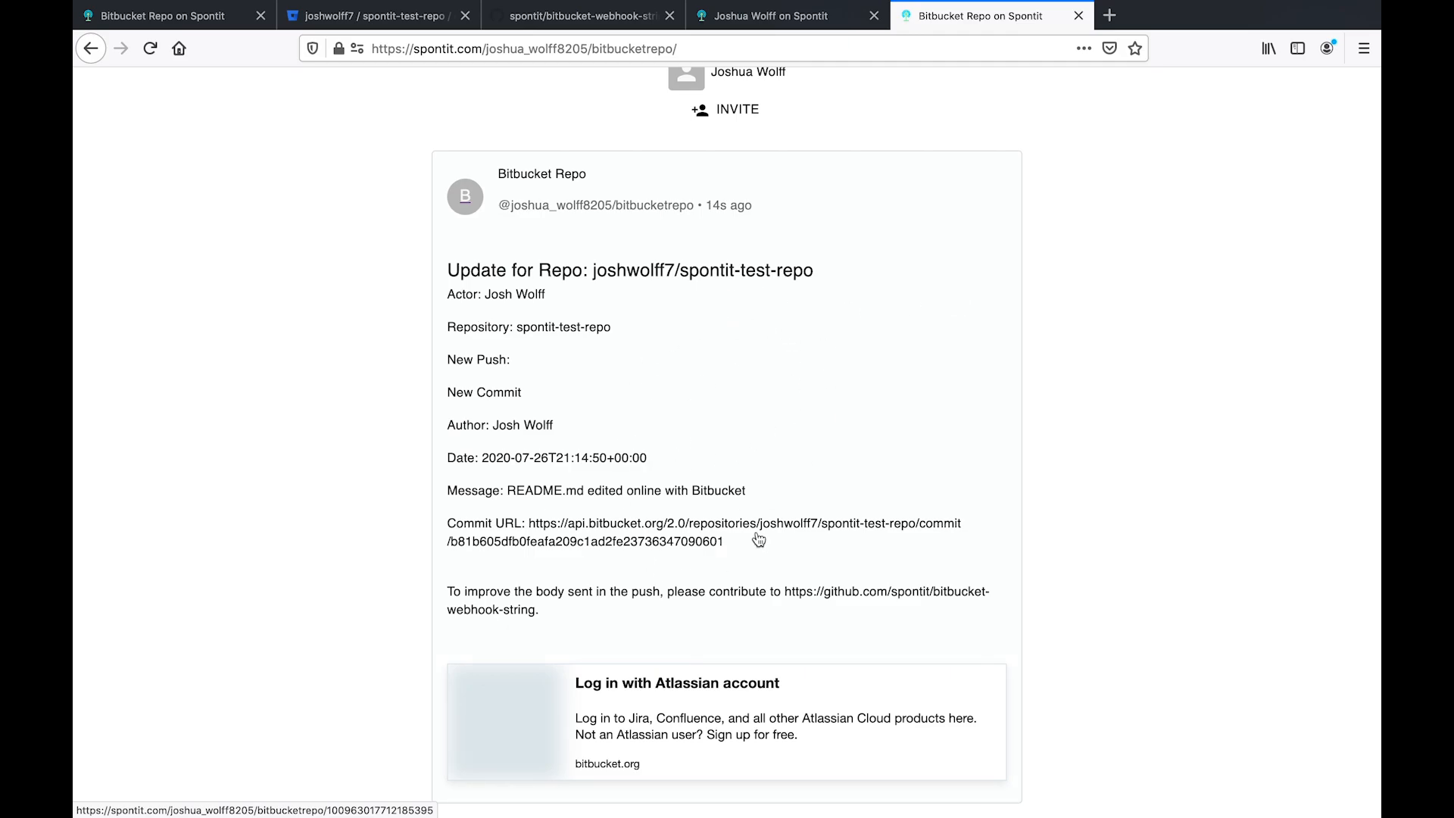
{"action": "scroll", "coordinate": [614, 552], "scroll_direction": "up", "scroll_amount": 3}
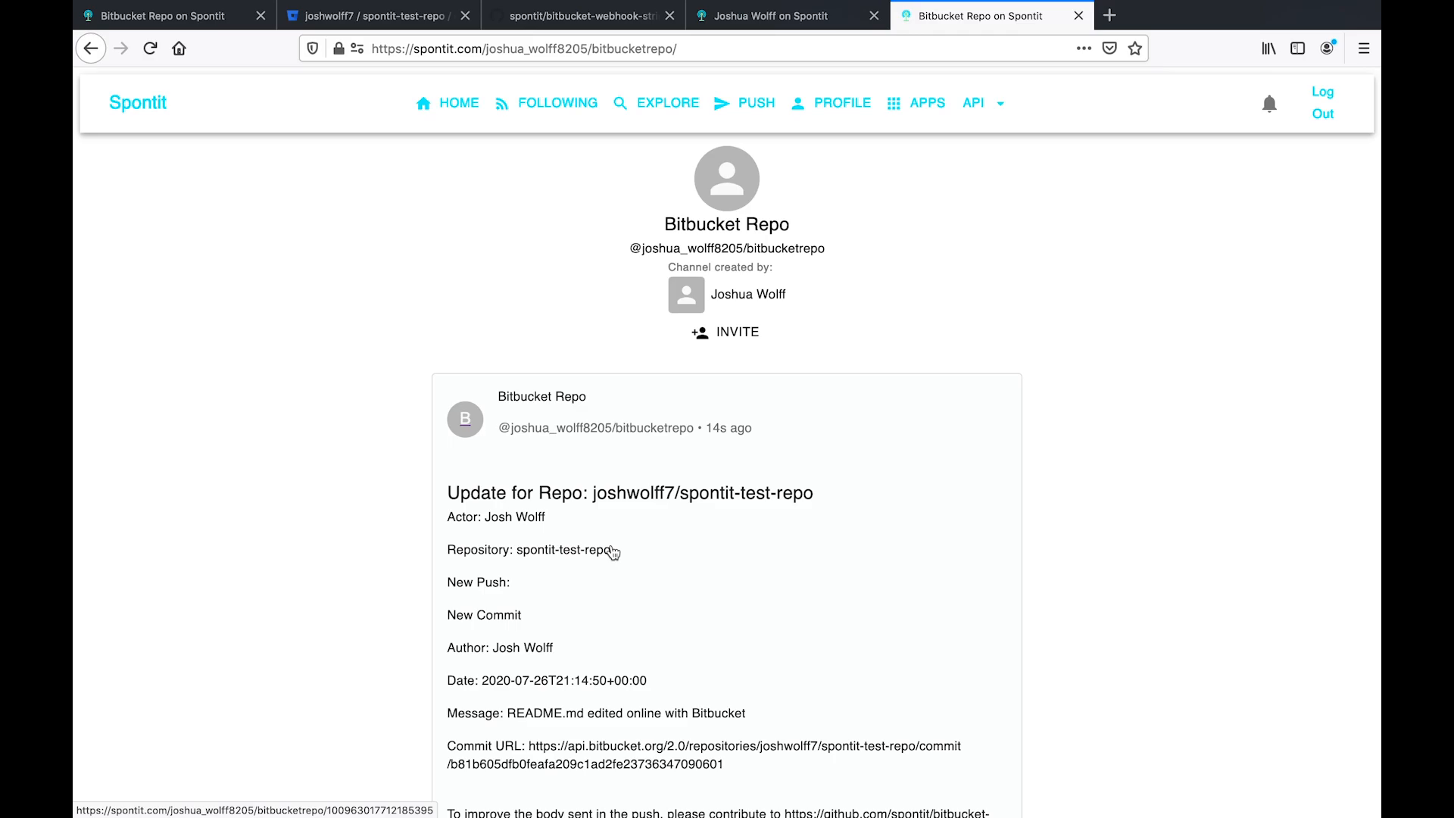
{"action": "left_click", "coordinate": [719, 332]}
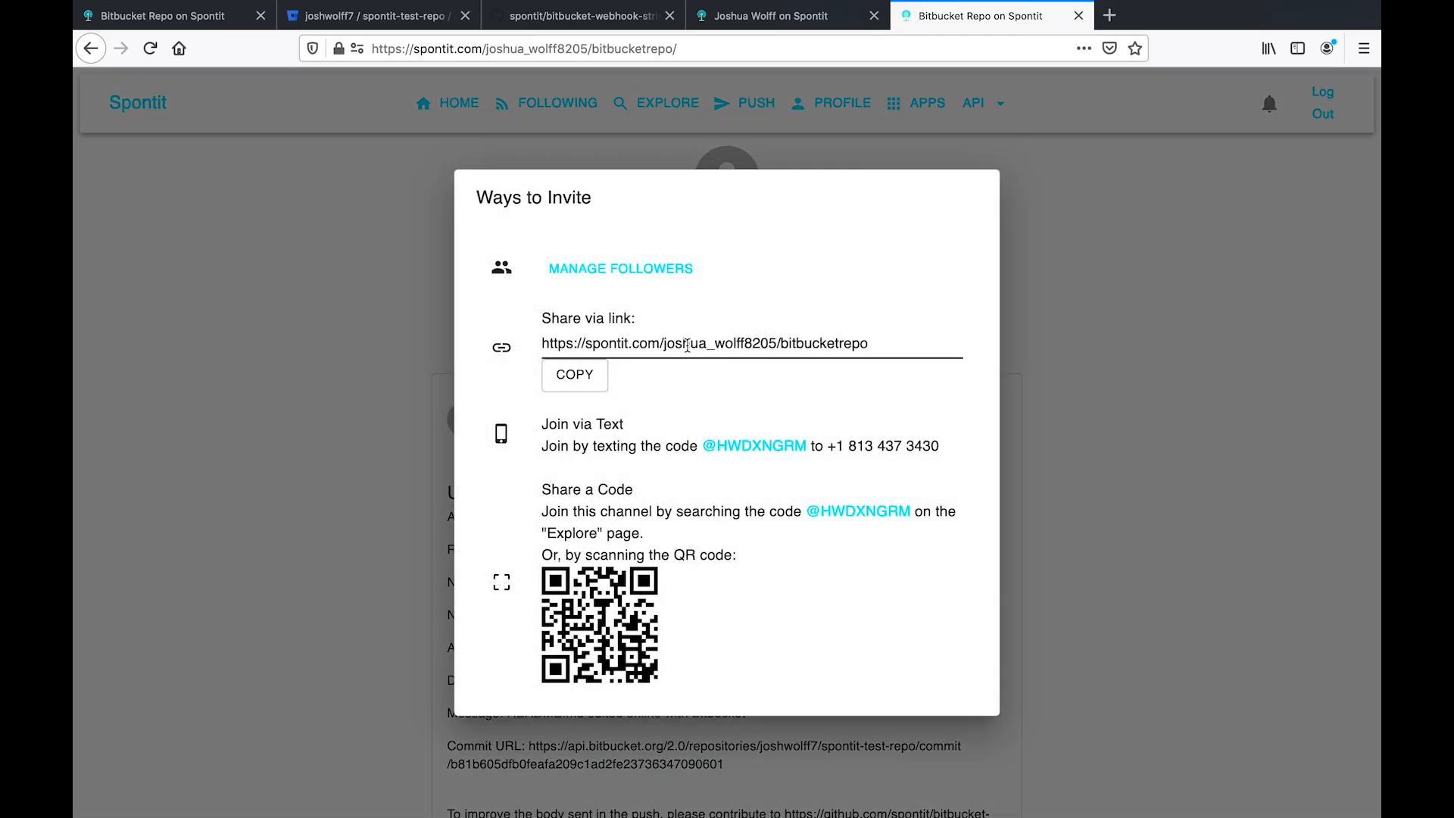
{"action": "left_click", "coordinate": [385, 401]}
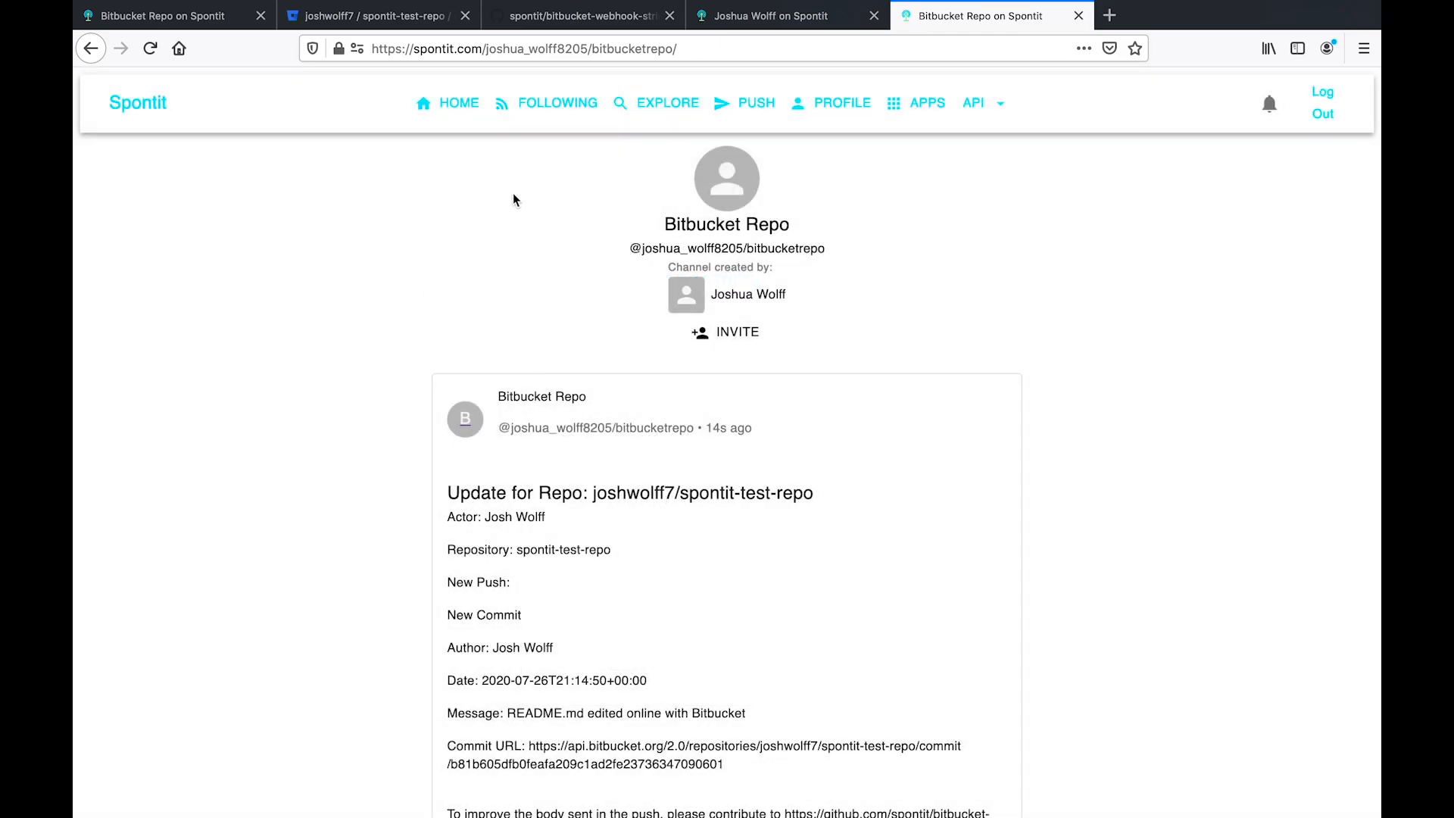